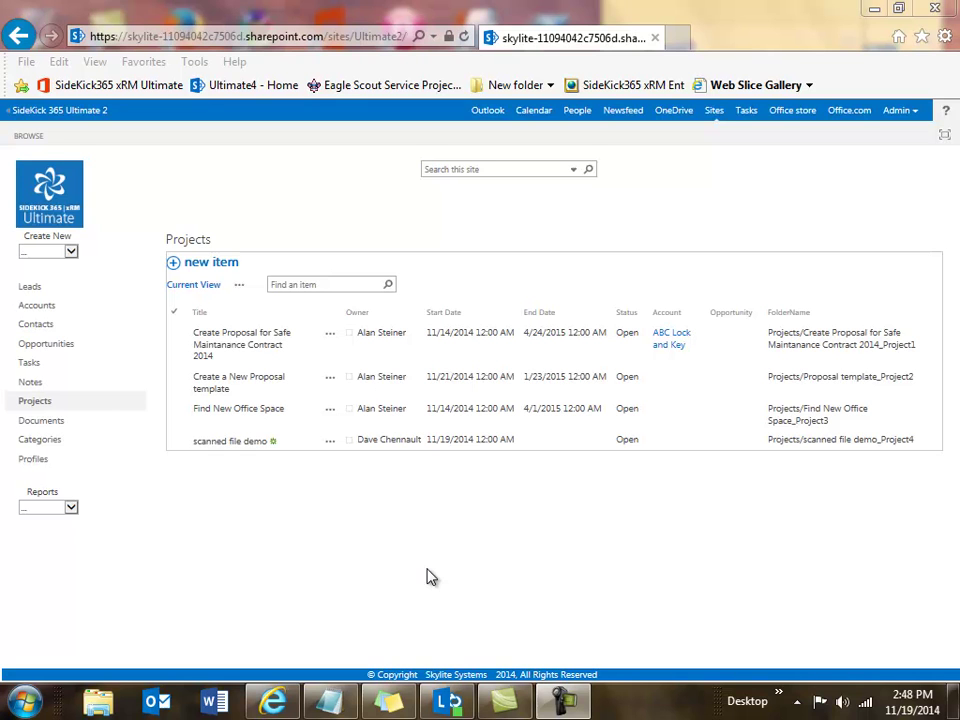
- Open the Scans folder on Local Disk (C:) to check its contents
left_click(25, 703)
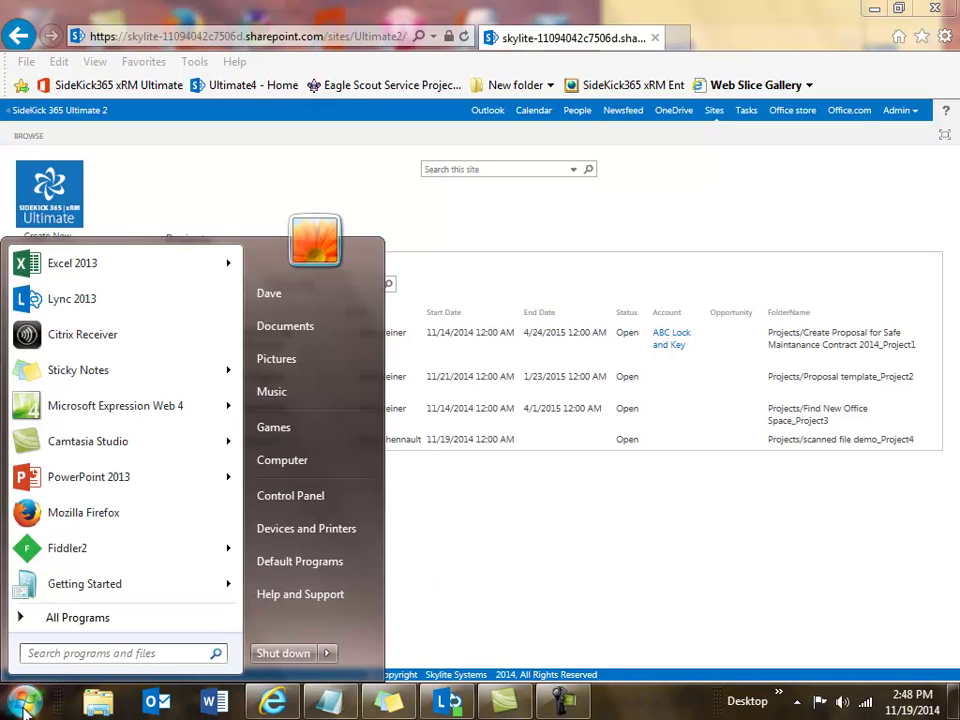
left_click(282, 460)
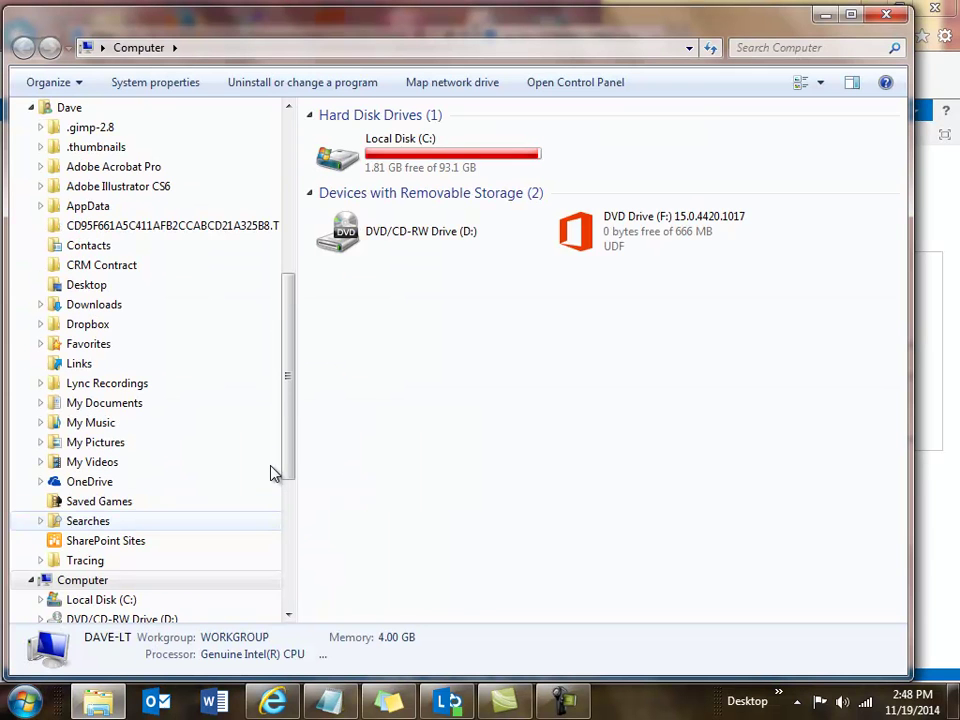
left_click(410, 162)
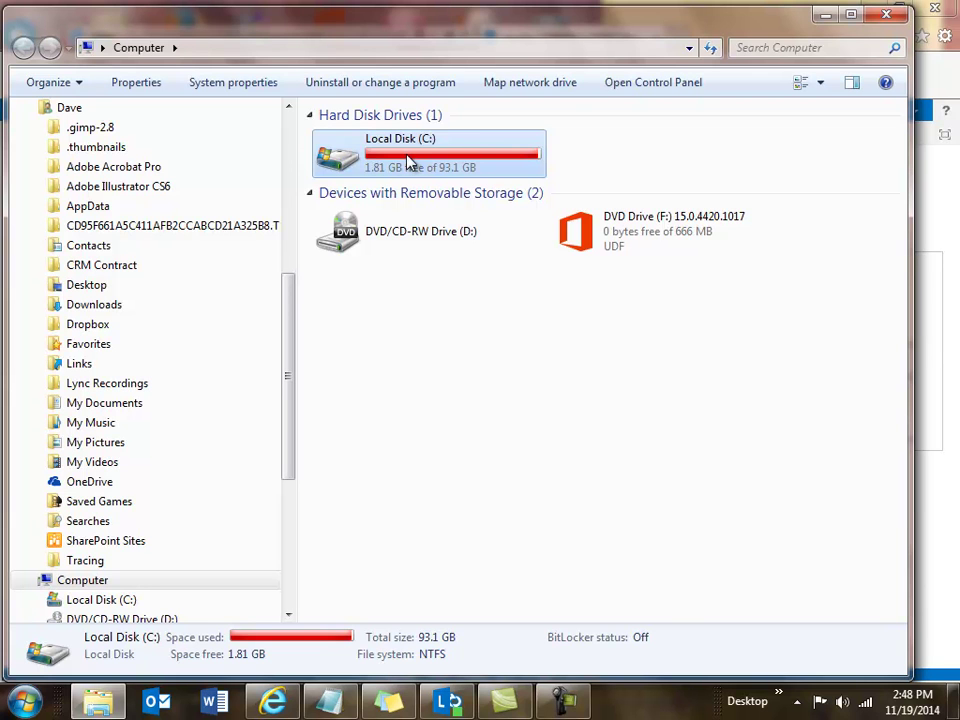
double_click(410, 162)
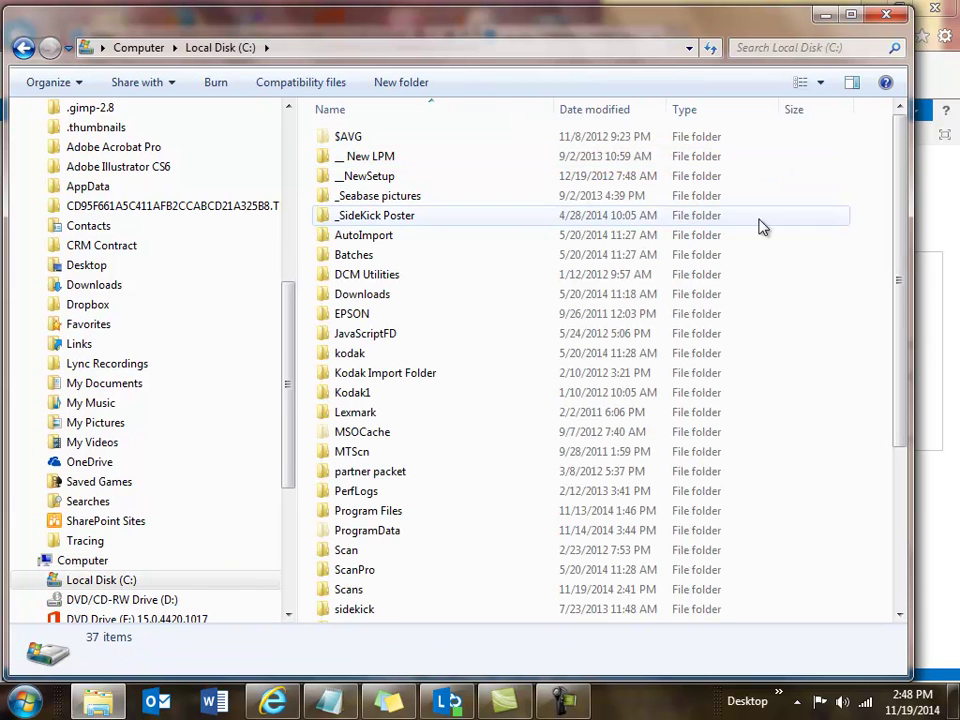
left_click_drag(902, 272, 900, 307)
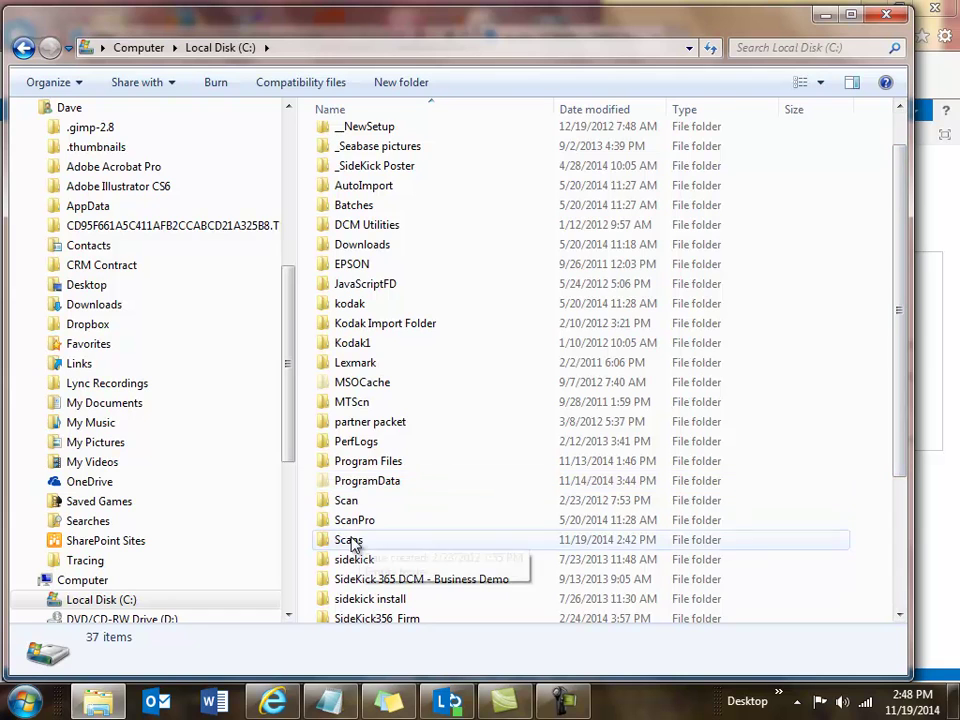
double_click(340, 543)
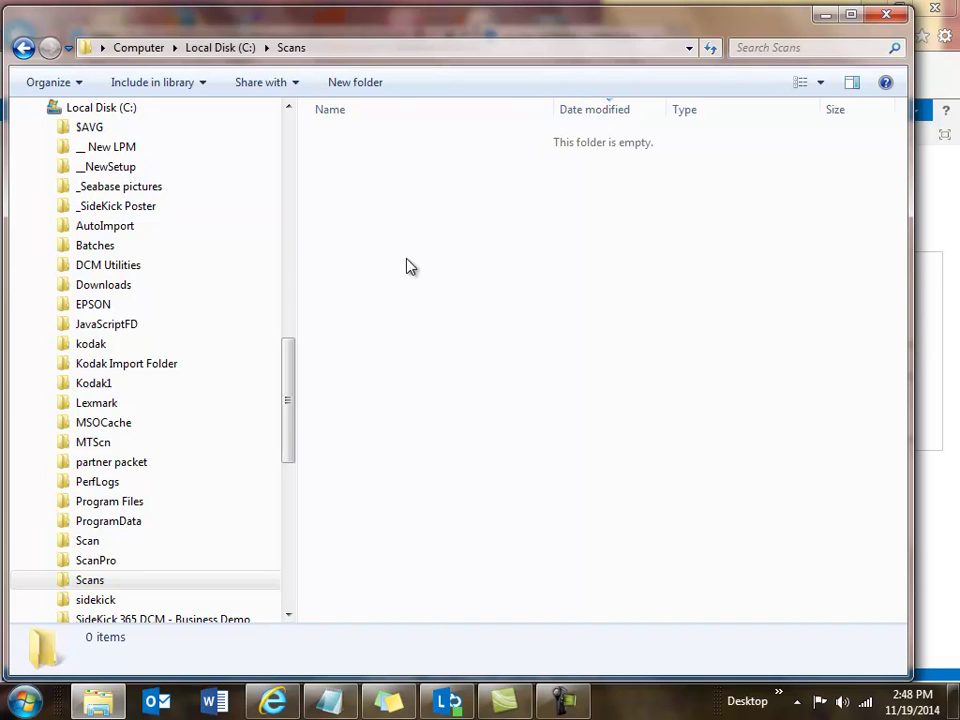
- Open the configuration window of the Kodak Smart Touch scanner utility
left_click(797, 701)
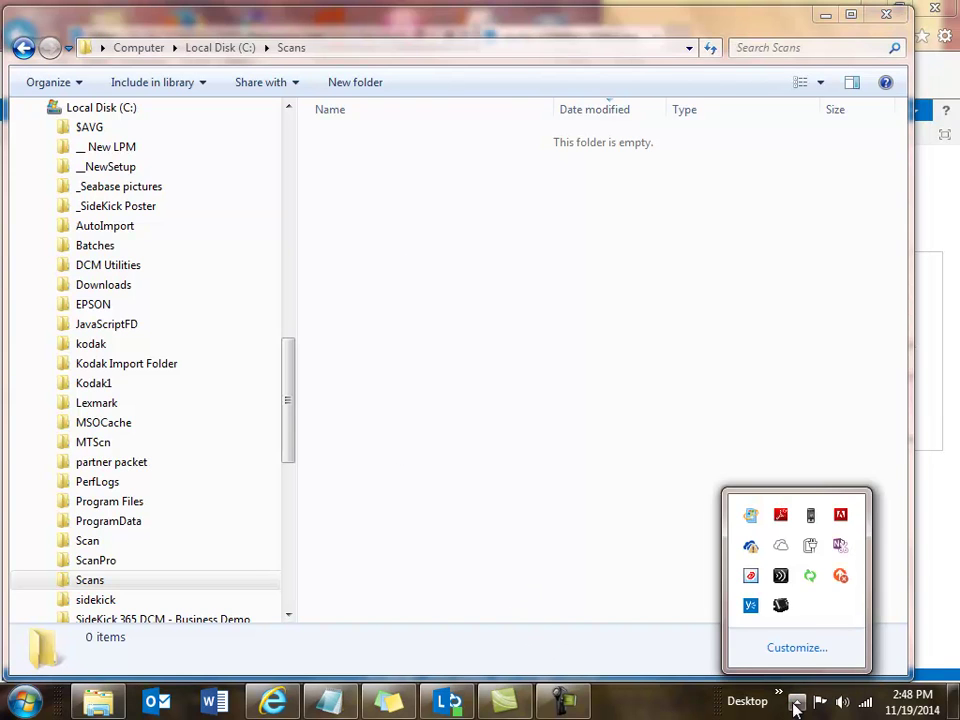
right_click(781, 610)
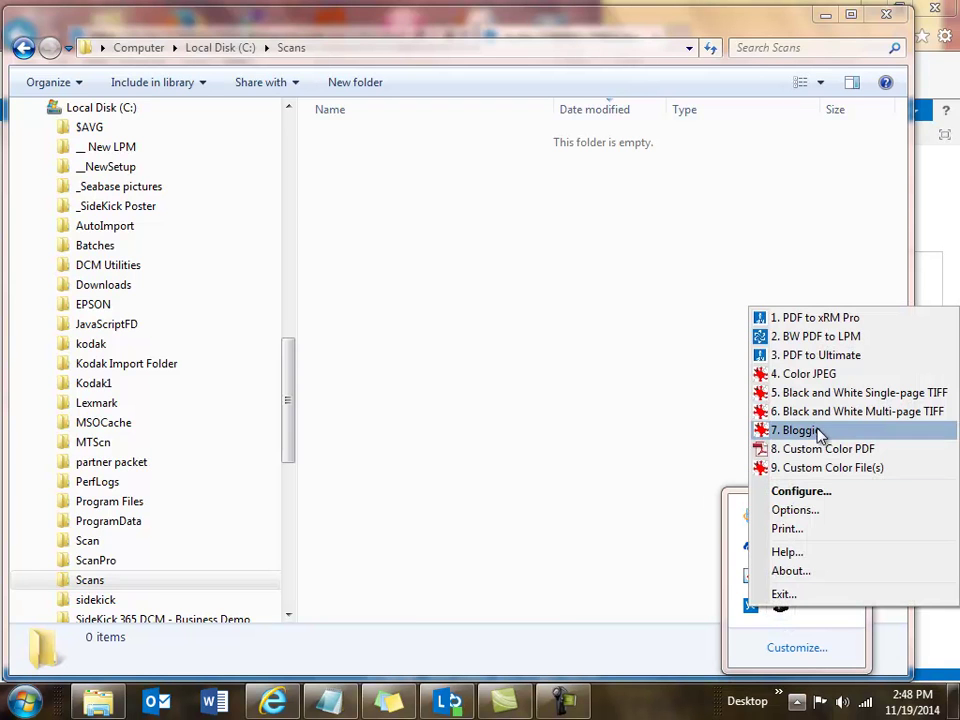
left_click(808, 494)
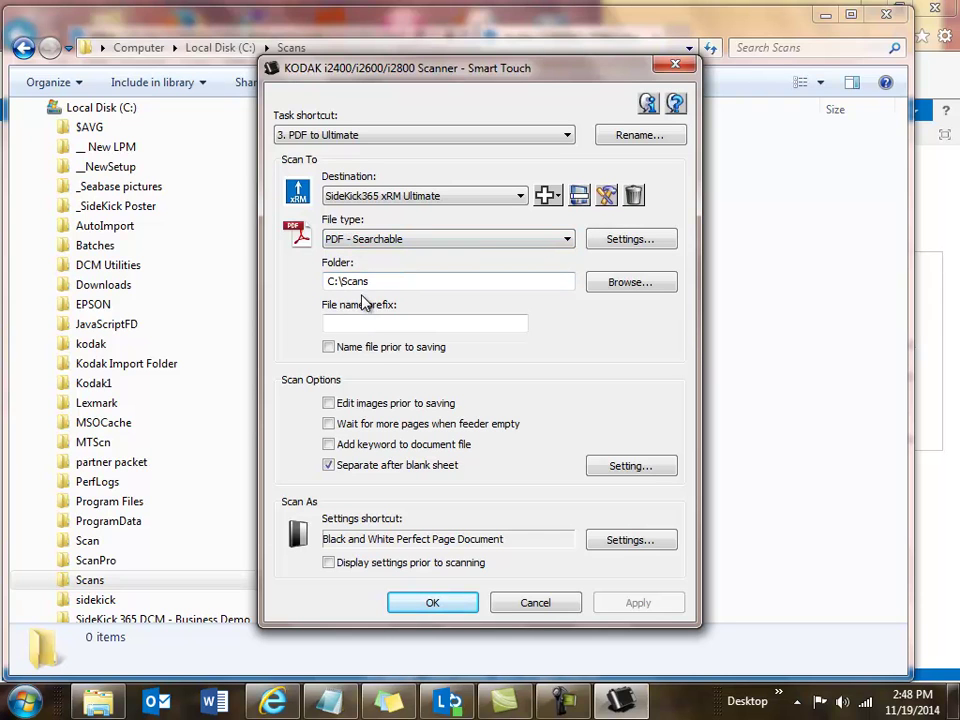
- Select a 300 dpi resolution in the scan settings of the PDF to Ultimate task, apply the configuration and close it
left_click(626, 542)
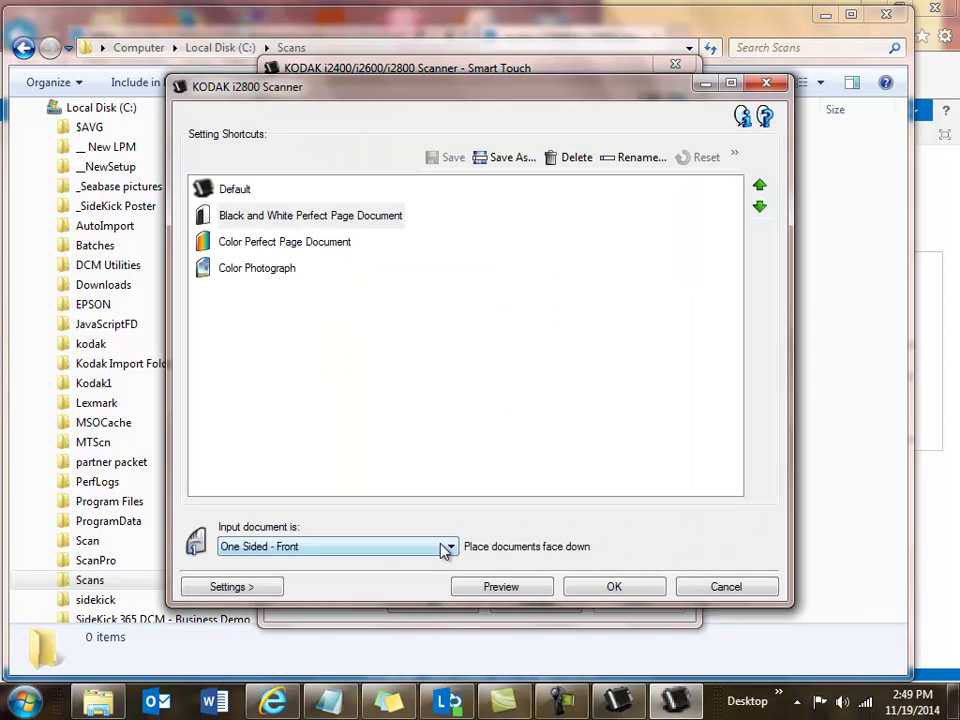
left_click(259, 587)
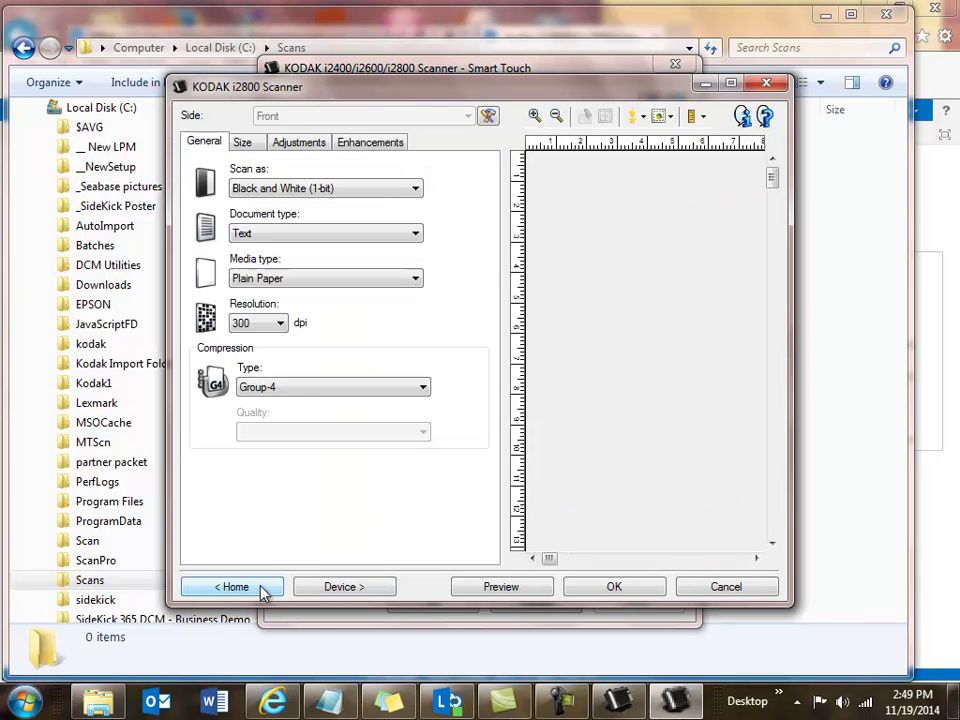
left_click(281, 325)
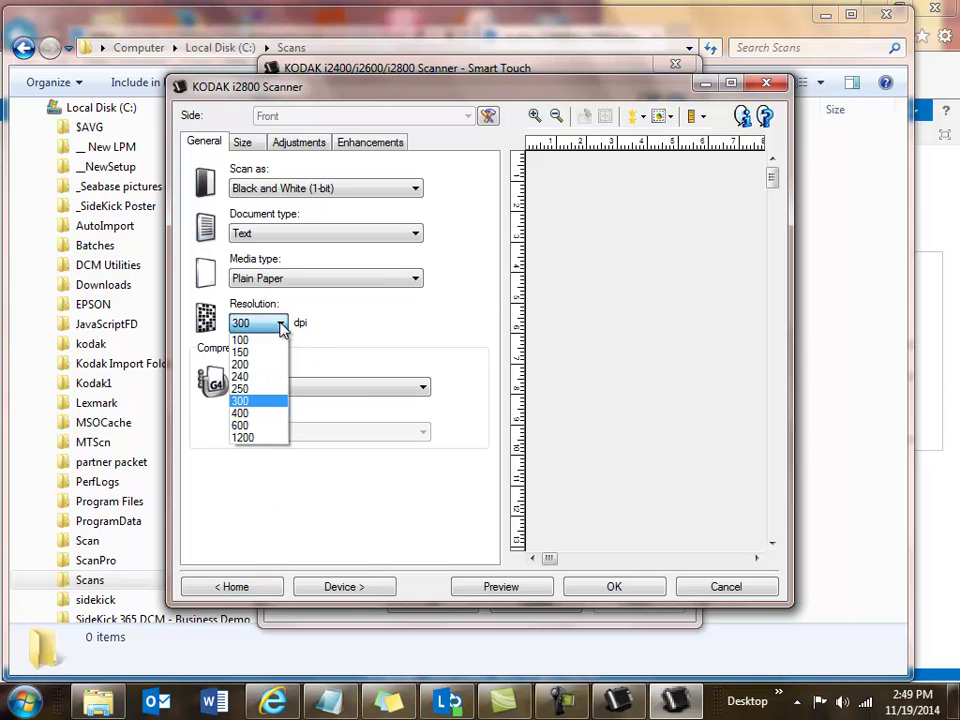
left_click(251, 400)
left_click(614, 588)
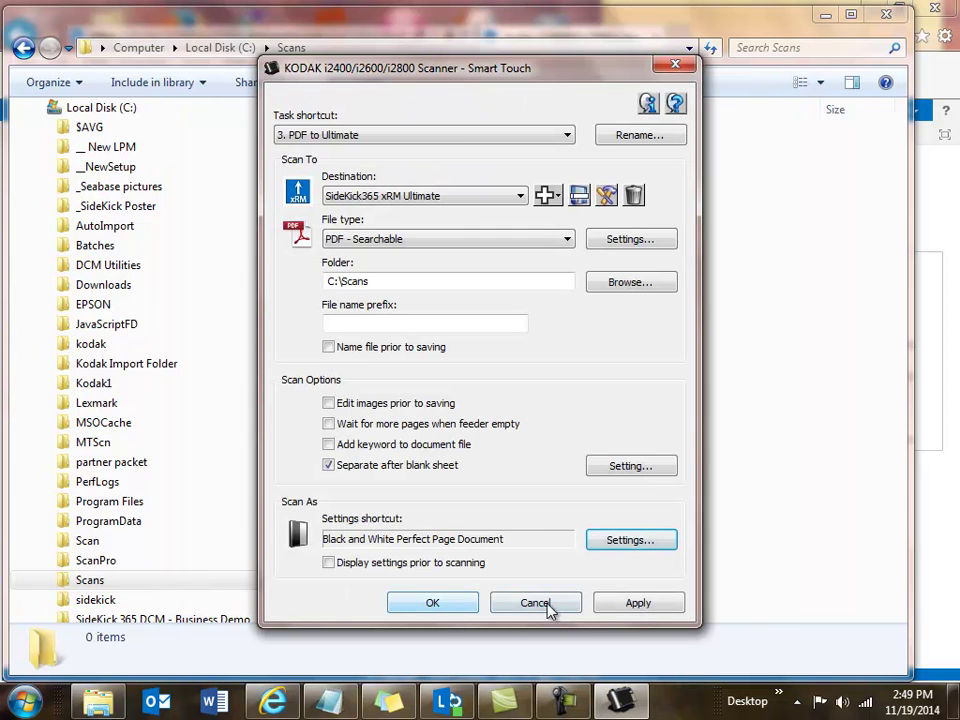
left_click(638, 605)
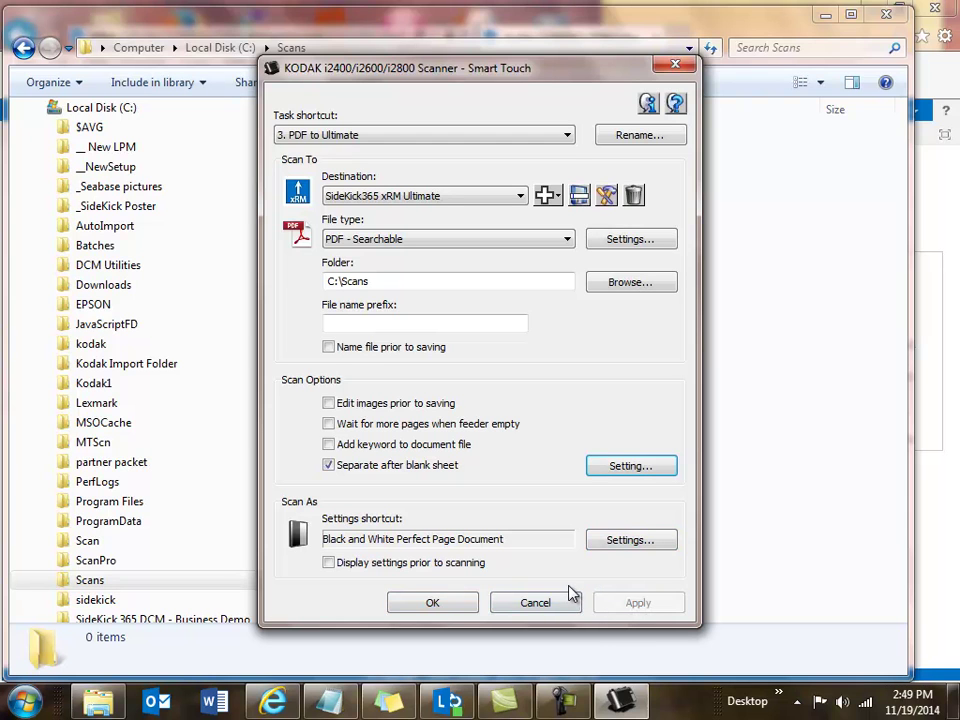
left_click(438, 605)
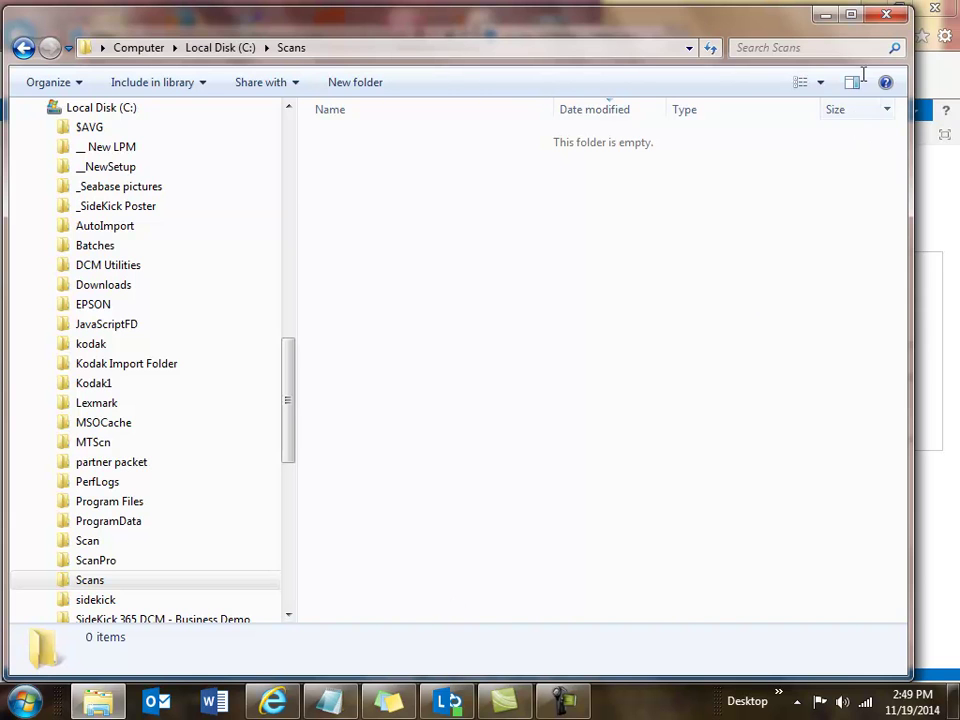
- Close the Scans folder window and accept splitting the scanned images into separate files at the blank sheets
left_click(884, 14)
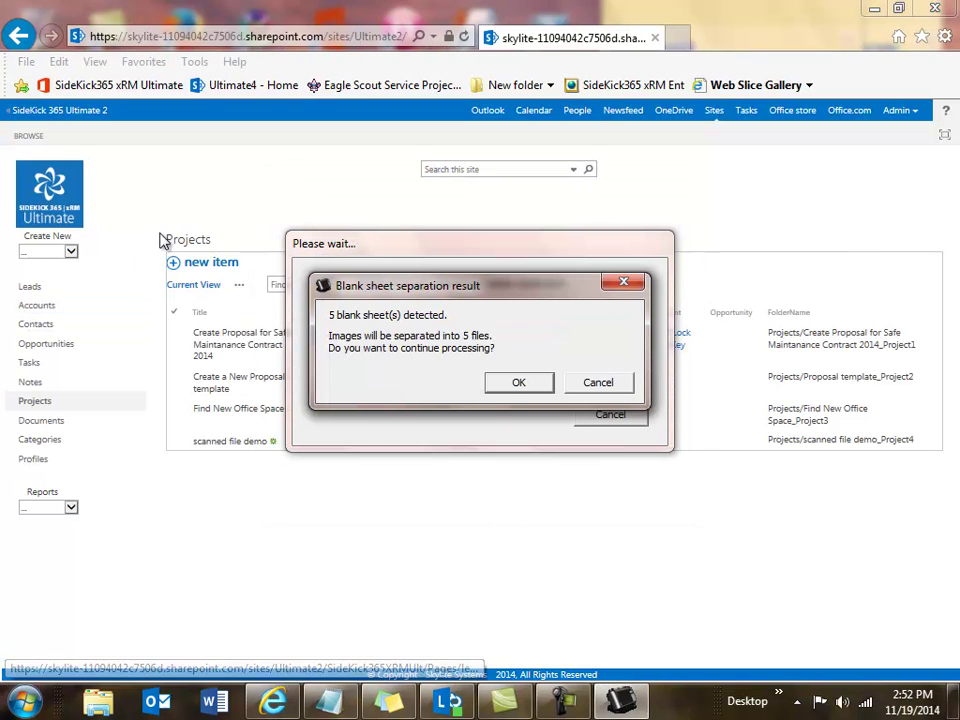
left_click(530, 384)
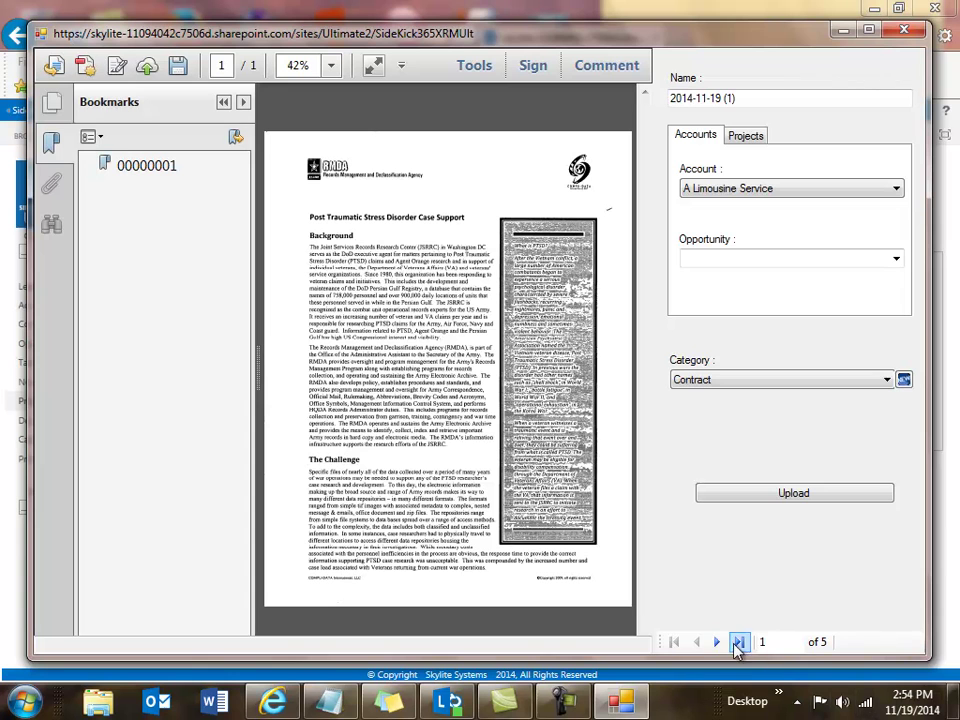
- Page through all the scanned documents in the upload window and return to the first one
left_click(718, 643)
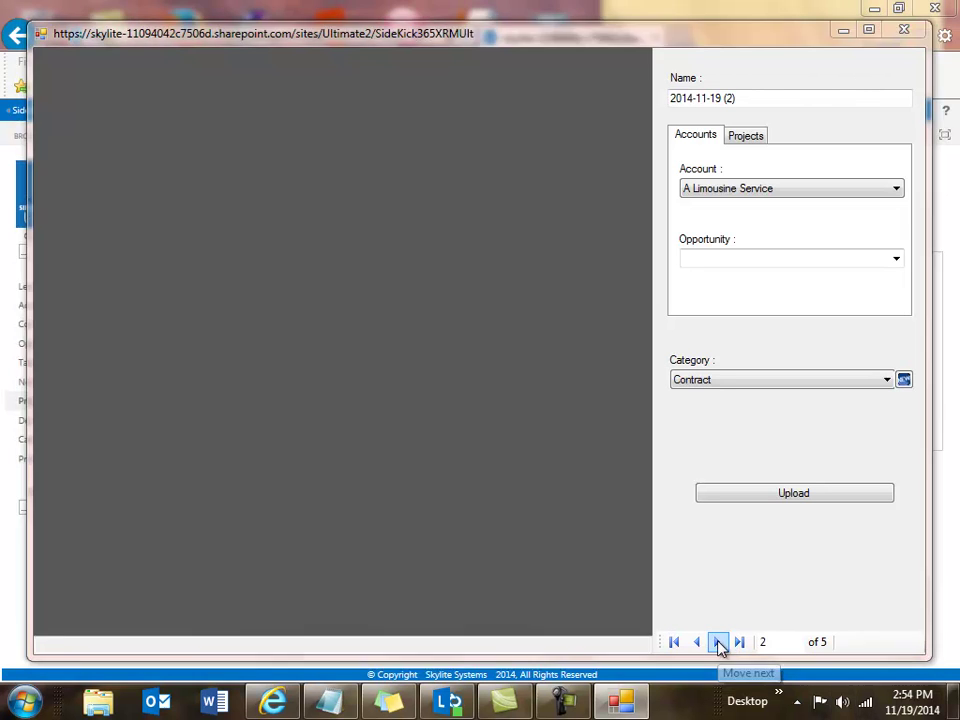
left_click(718, 643)
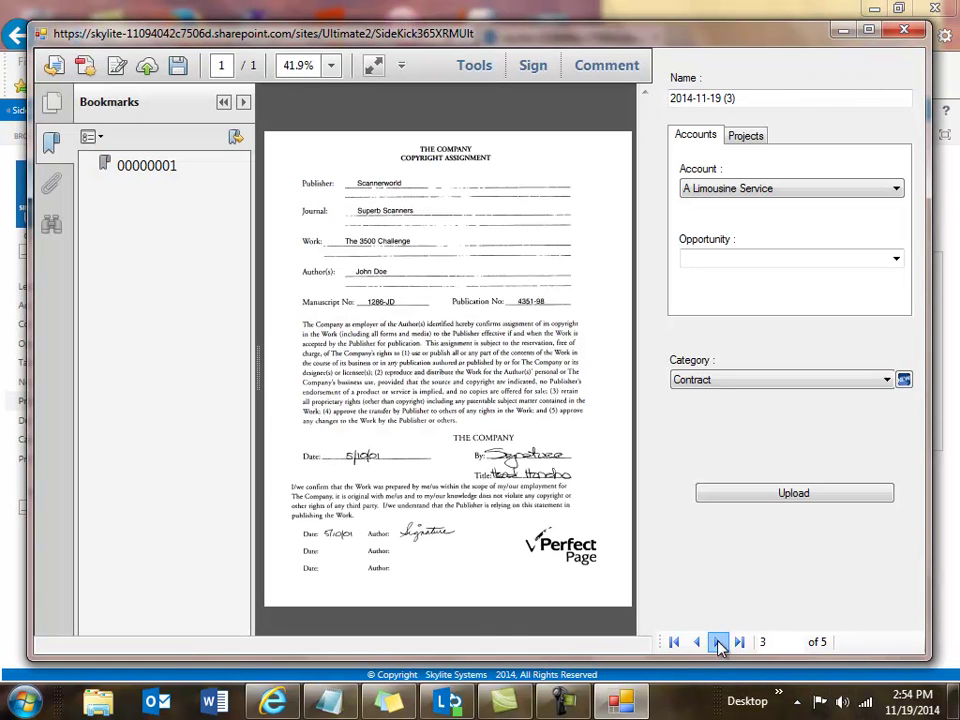
left_click(718, 643)
left_click(718, 643)
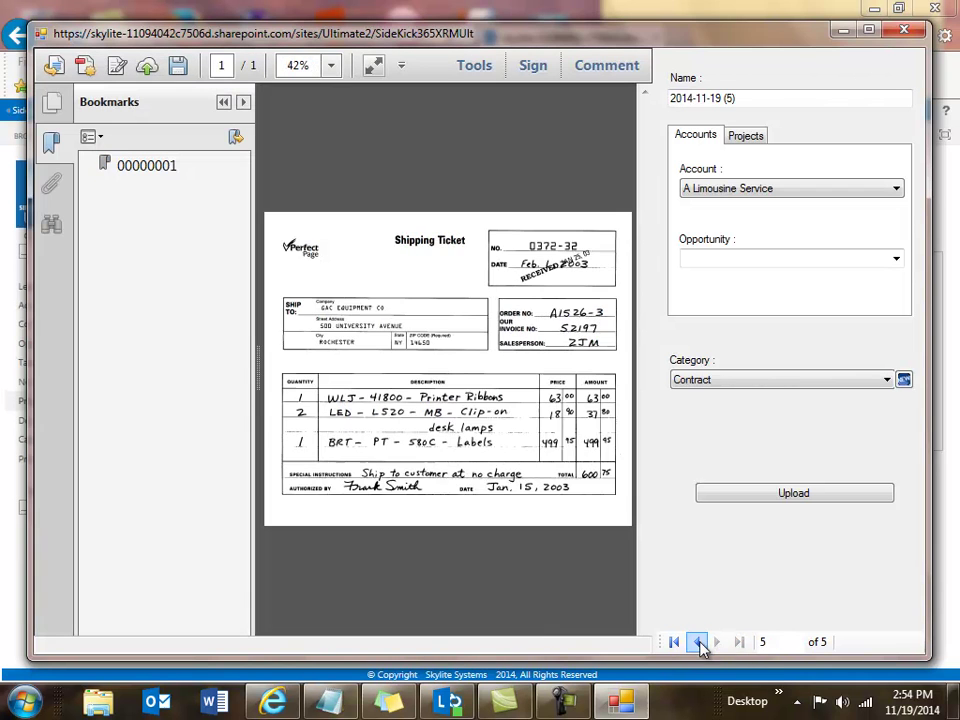
left_click(697, 643)
left_click(697, 643)
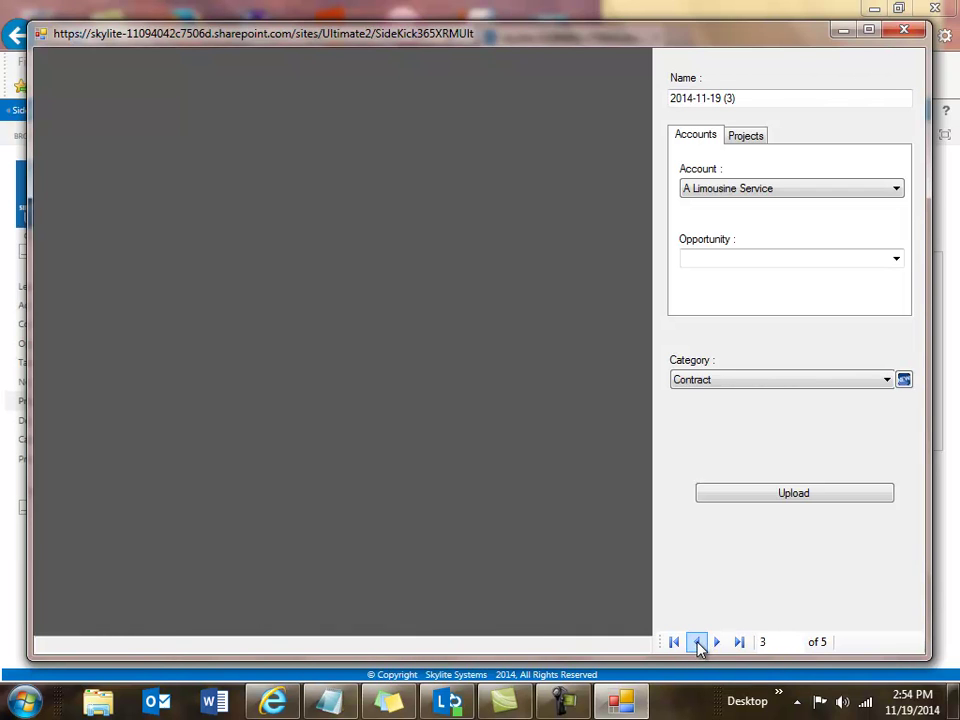
left_click(697, 643)
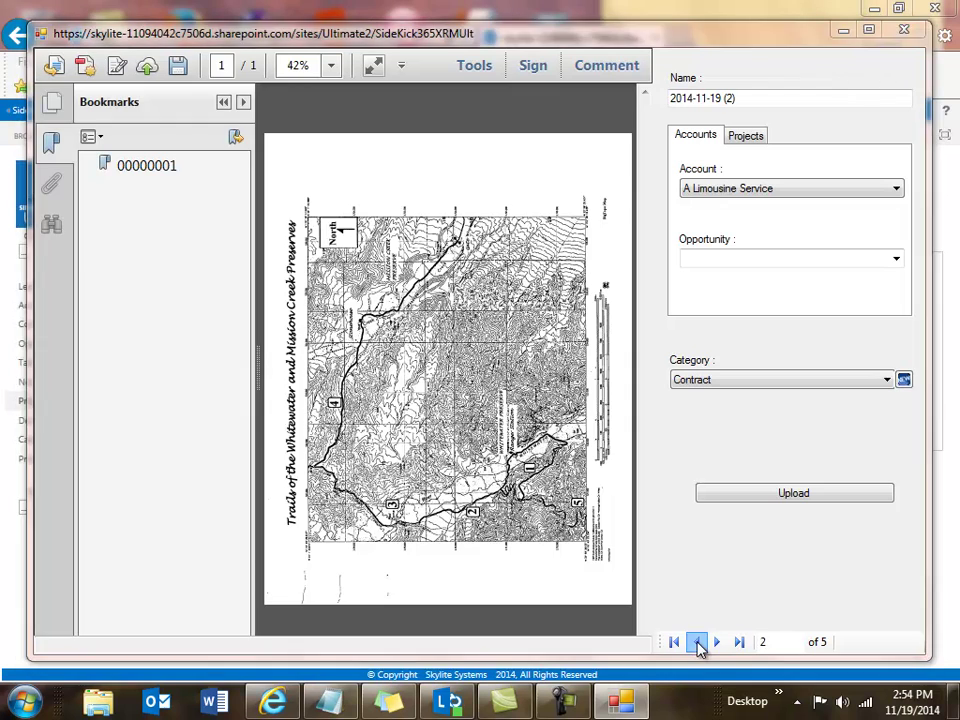
left_click(697, 643)
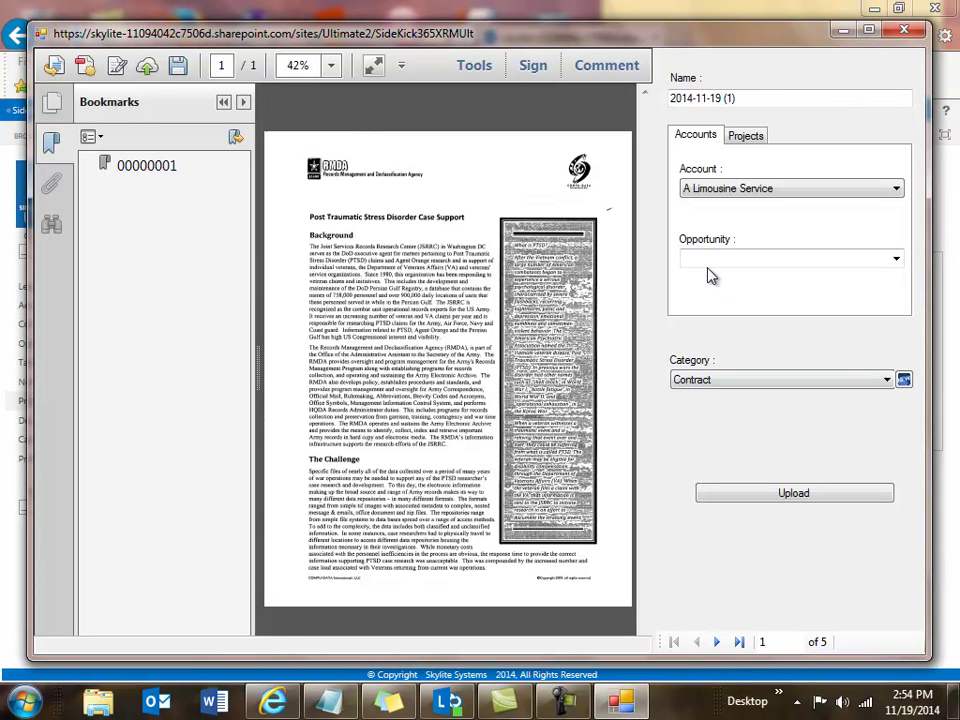
- Index the first scanned document as PTSD2 under the project scanned file demo with the category Technical Info
left_click_drag(740, 97, 674, 103)
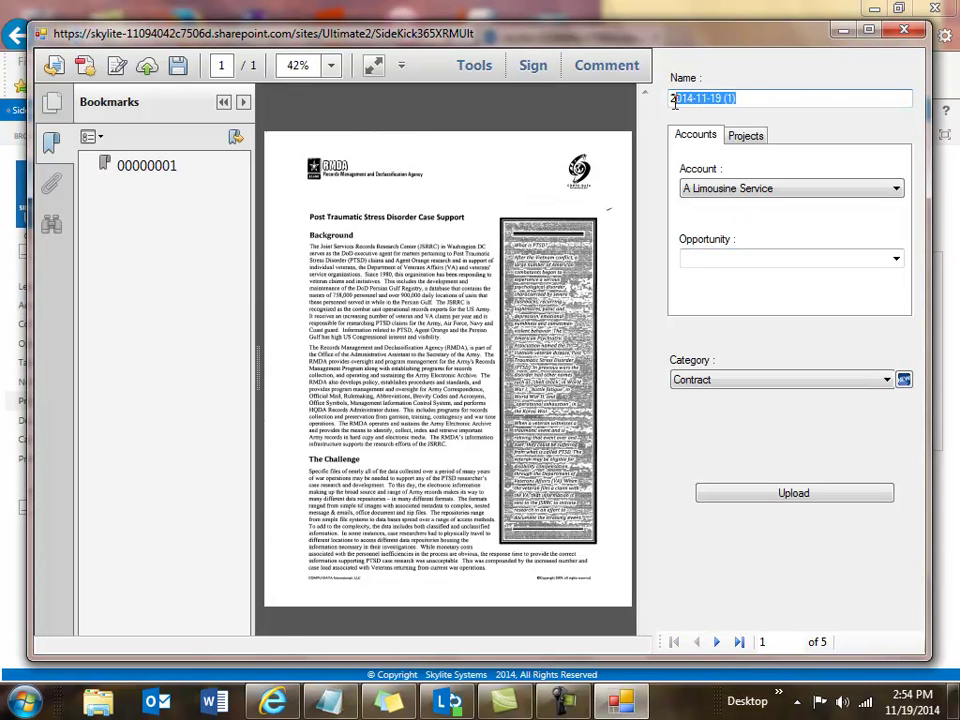
type("PTSD2")
left_click(744, 137)
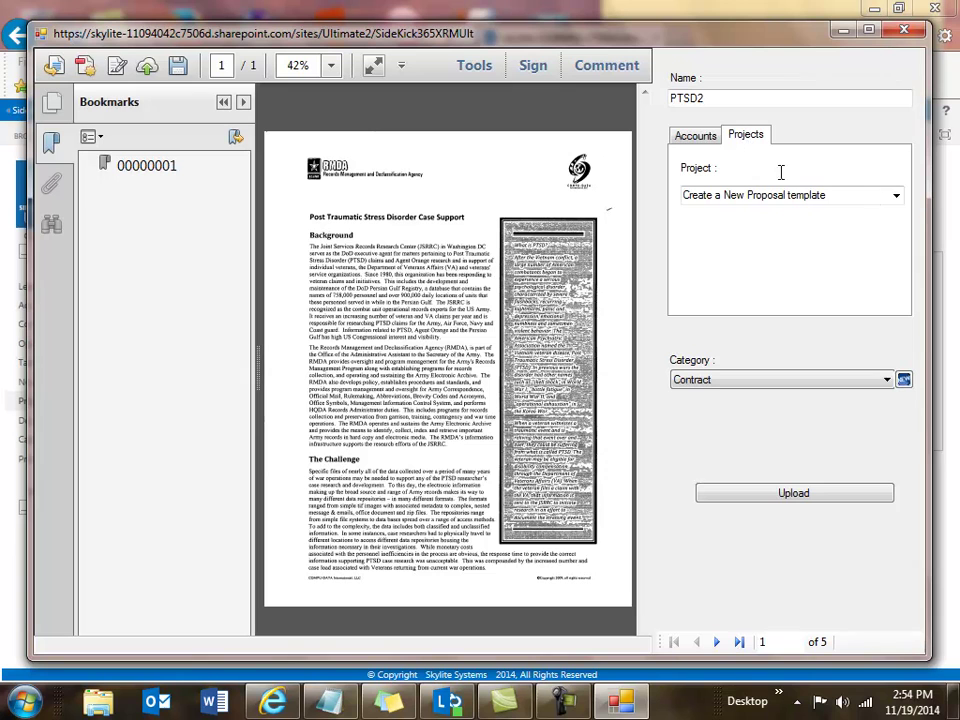
left_click(897, 199)
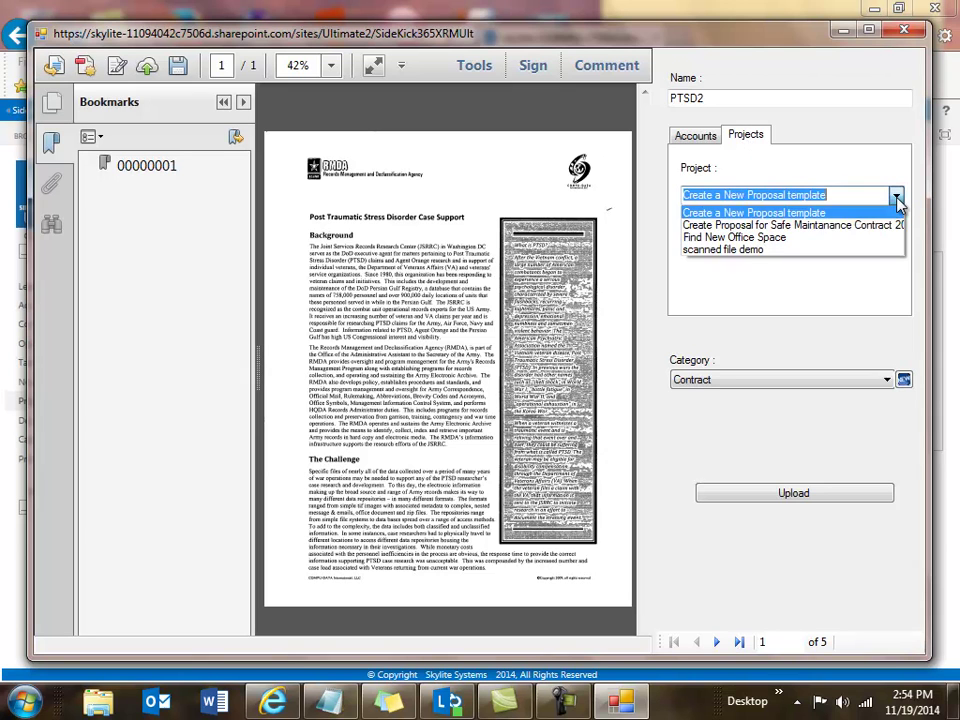
left_click(750, 250)
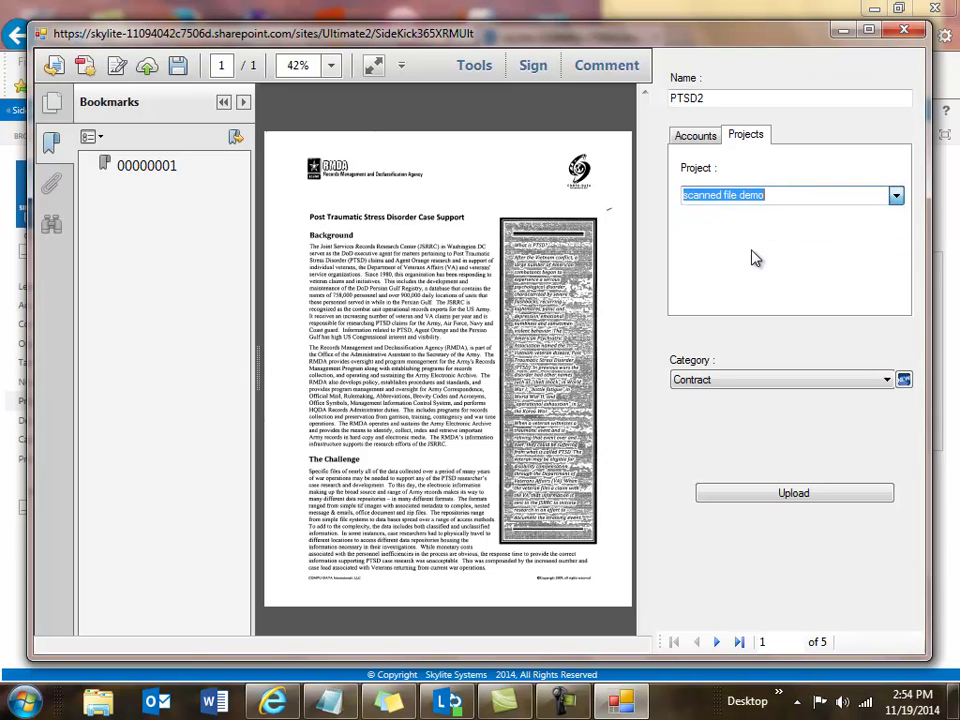
left_click(888, 381)
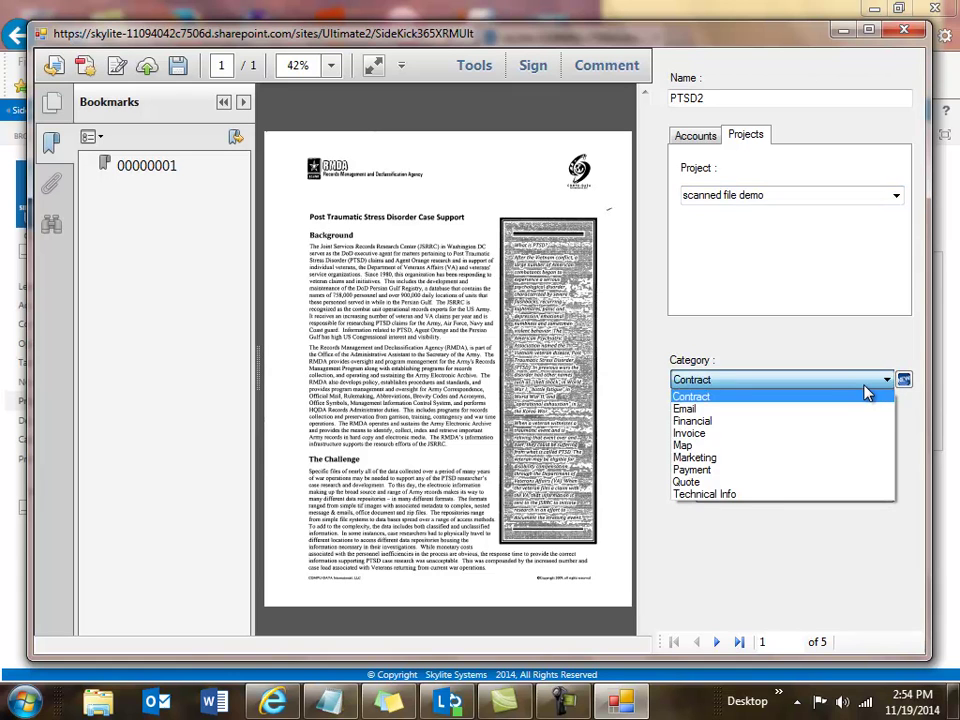
left_click(735, 496)
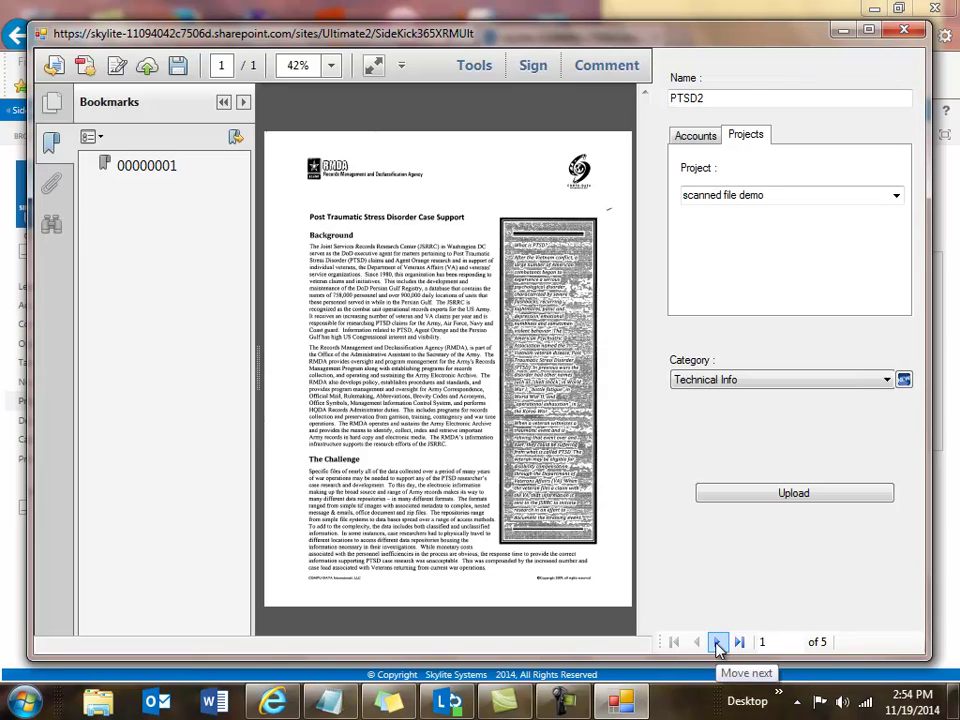
- Index the second scanned document, the trail map, as Map2 under the account ABC Lock and Key with the category Map
left_click(716, 642)
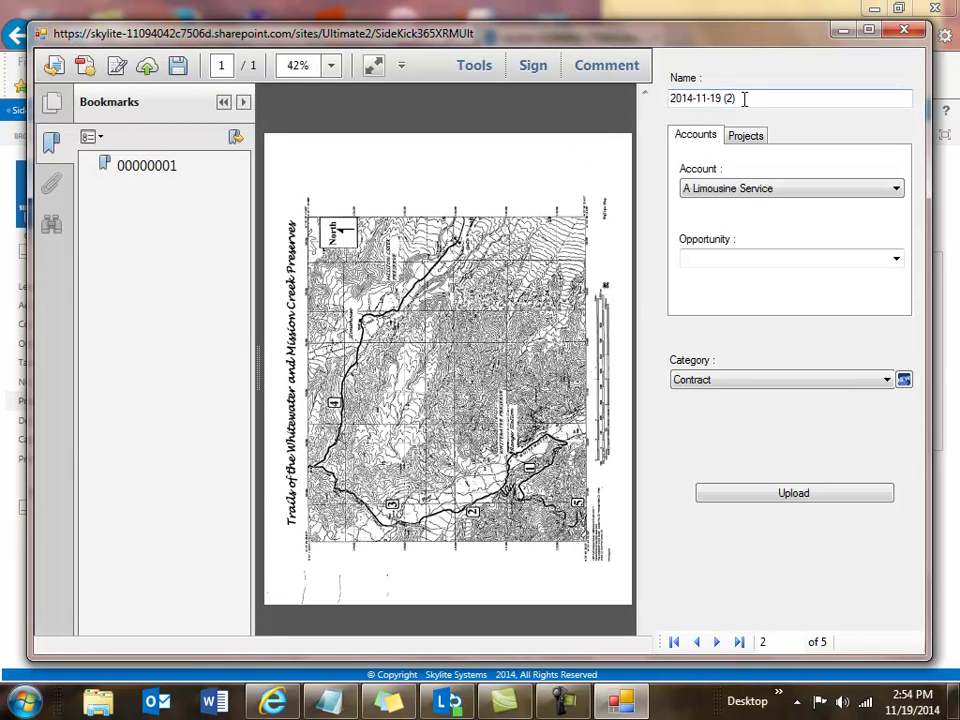
left_click_drag(743, 97, 646, 96)
type("Map2")
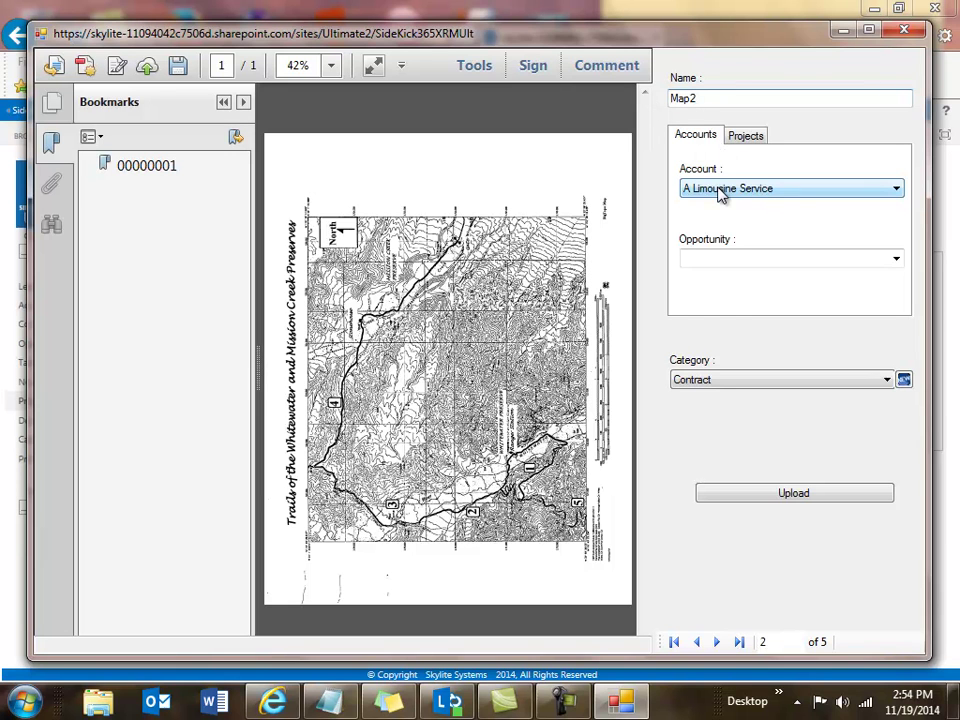
left_click(897, 190)
left_click(760, 217)
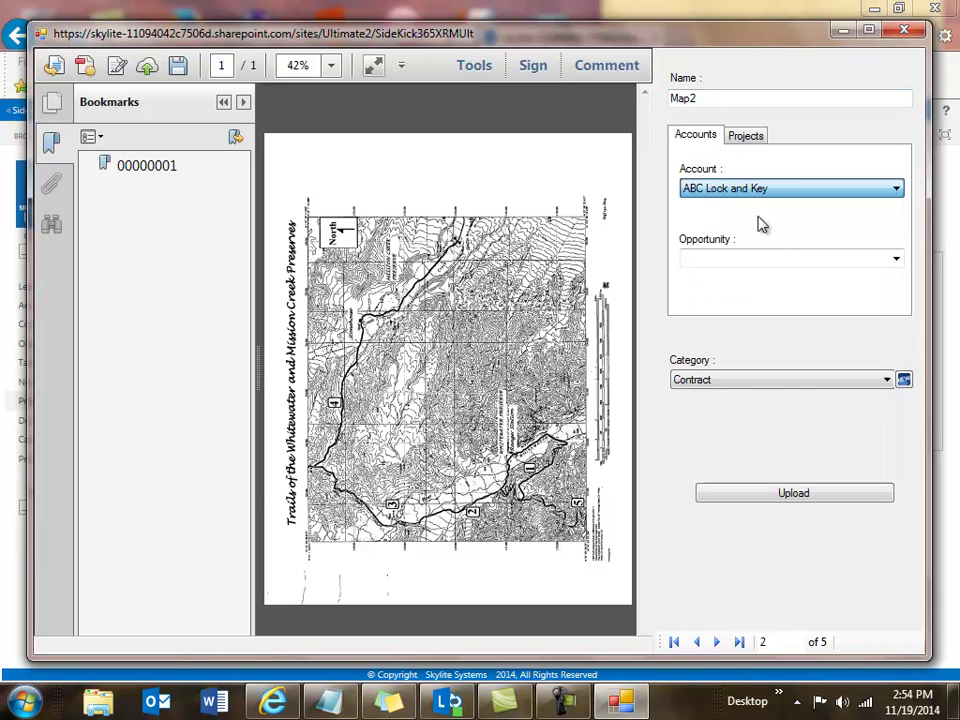
left_click(885, 380)
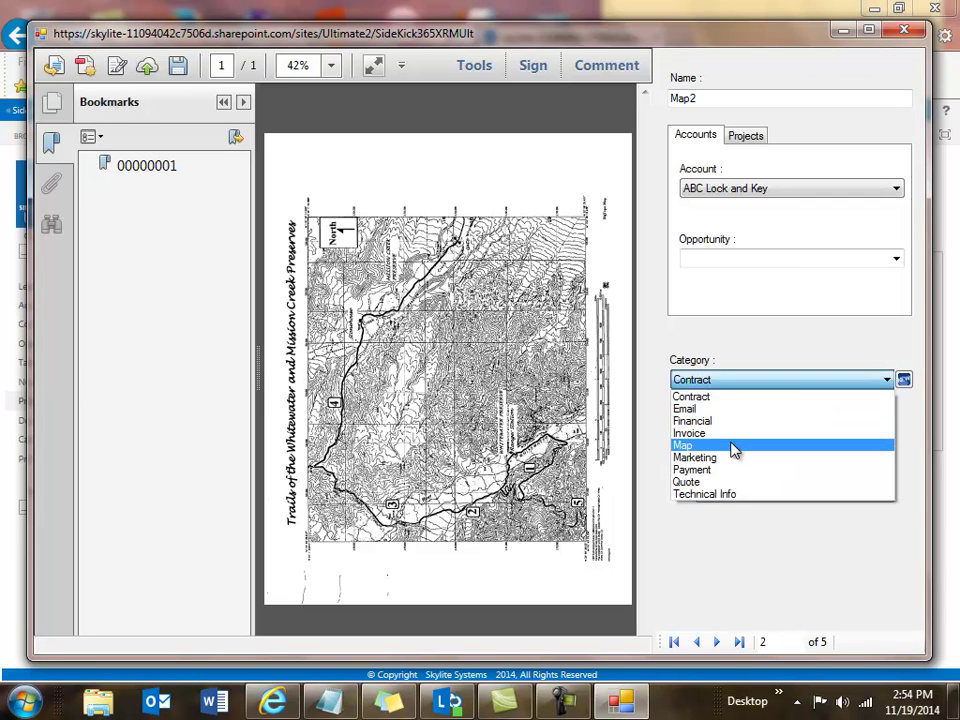
left_click(733, 446)
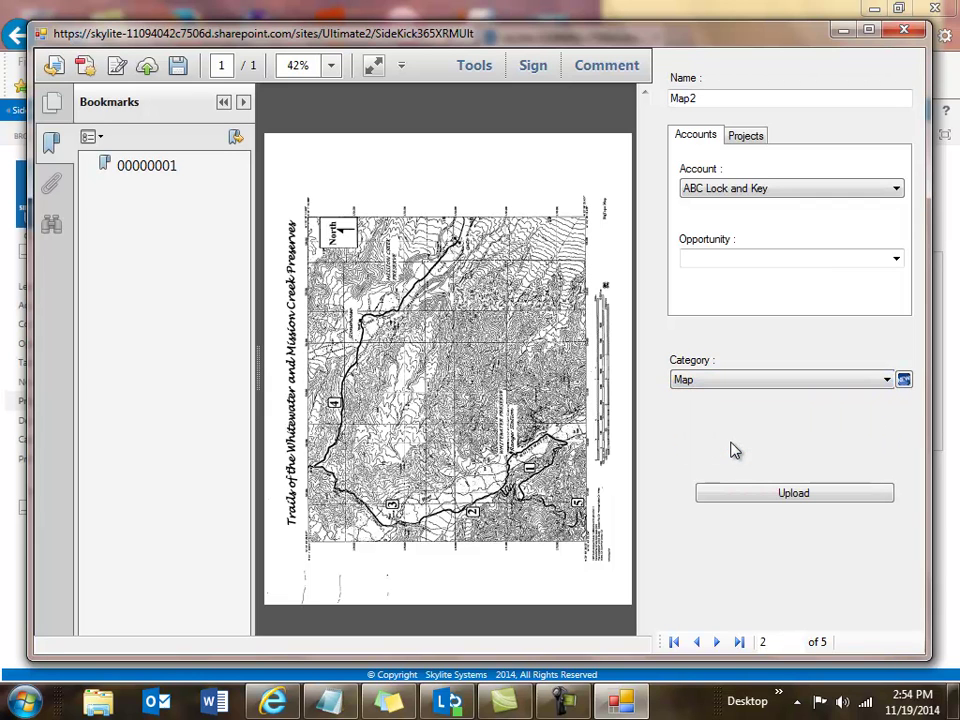
- Index the third scanned document as Legal Doc2 under ABC Lock and Key, opportunity Safe maintenance - Qty 50, with the category Financial
left_click(719, 641)
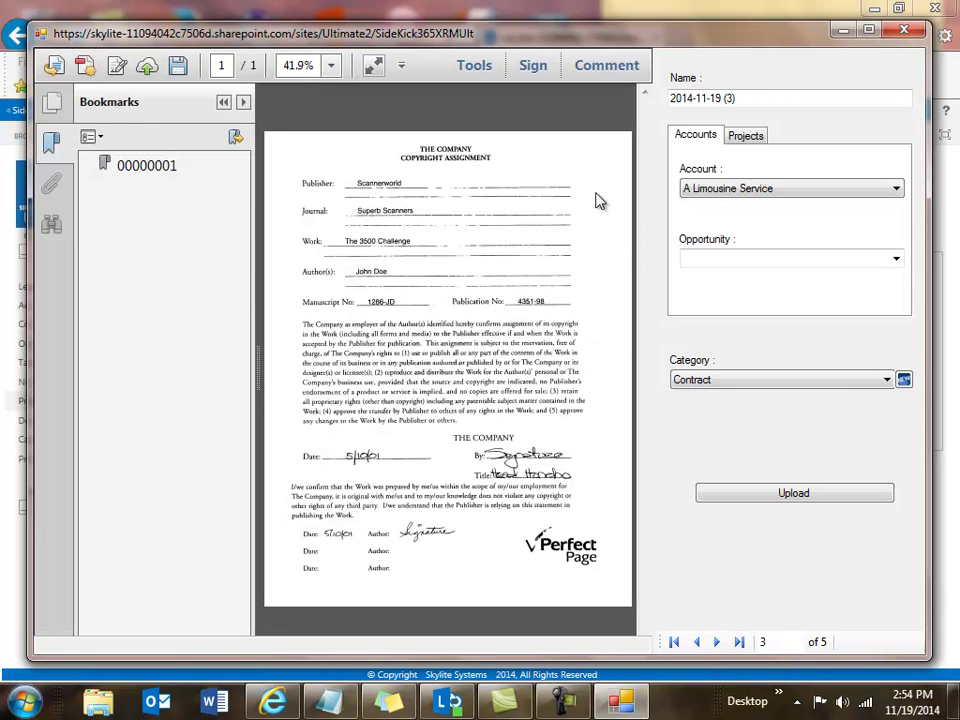
left_click_drag(740, 98, 650, 96)
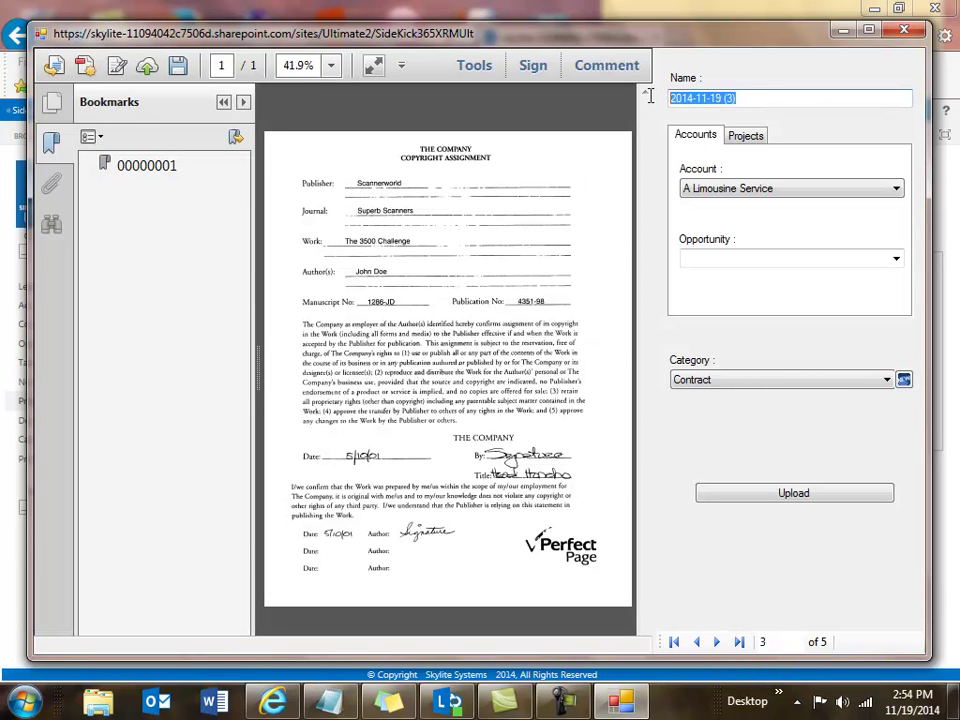
type("Legal Doc2")
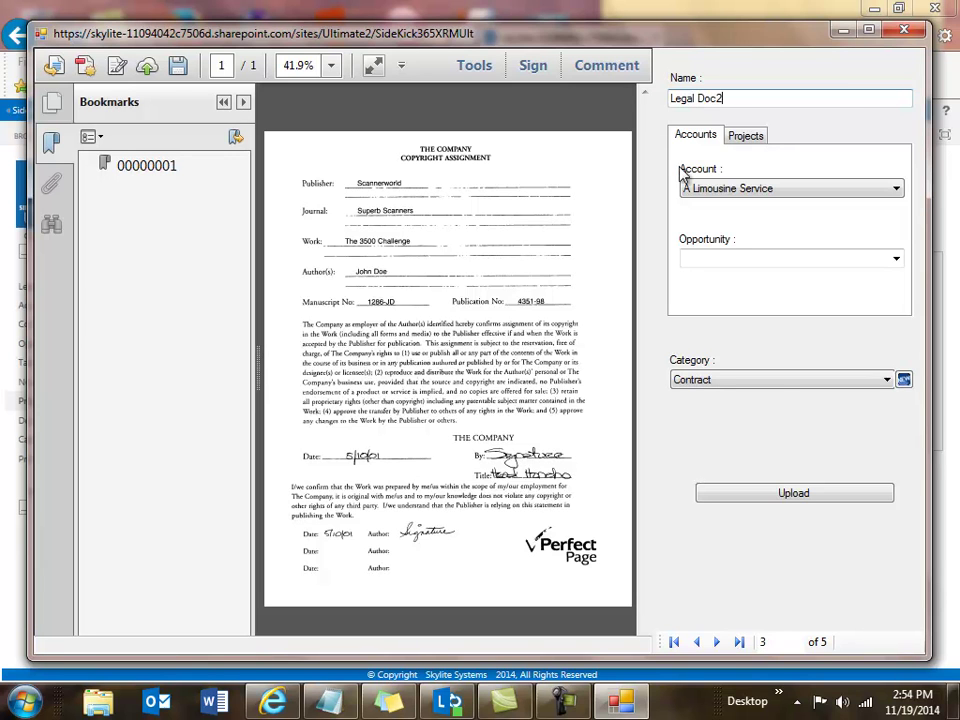
left_click(893, 192)
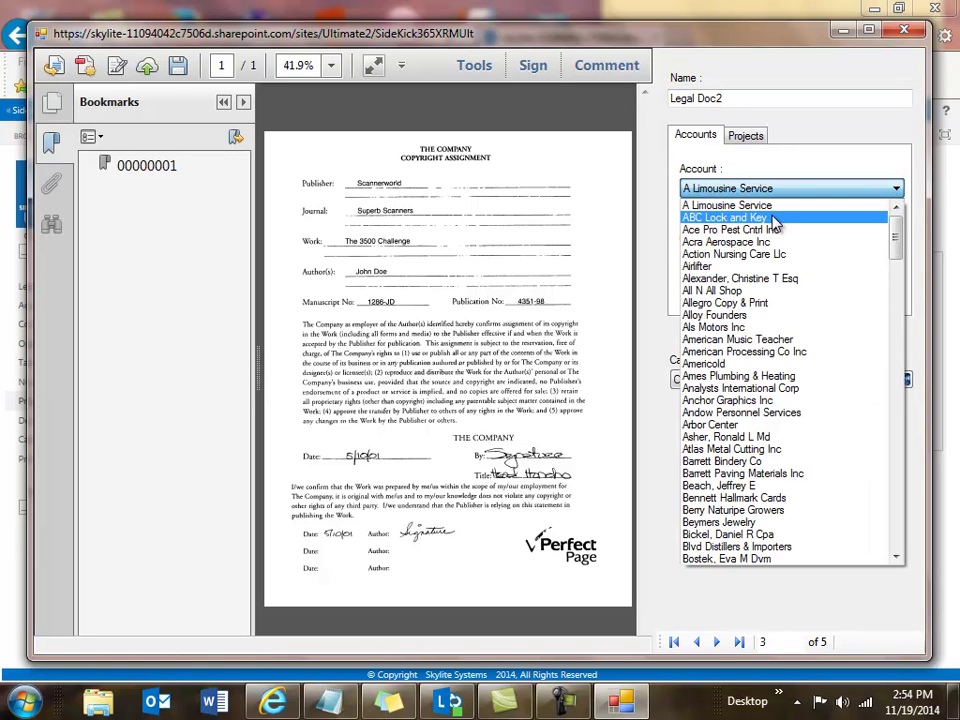
left_click(825, 216)
left_click(896, 259)
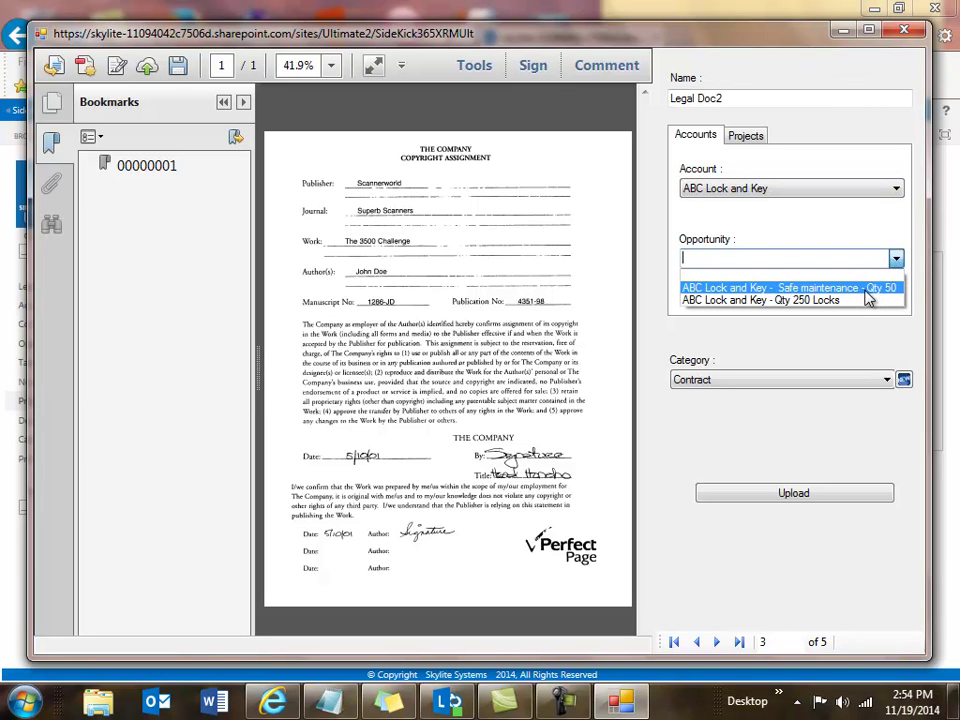
left_click(866, 290)
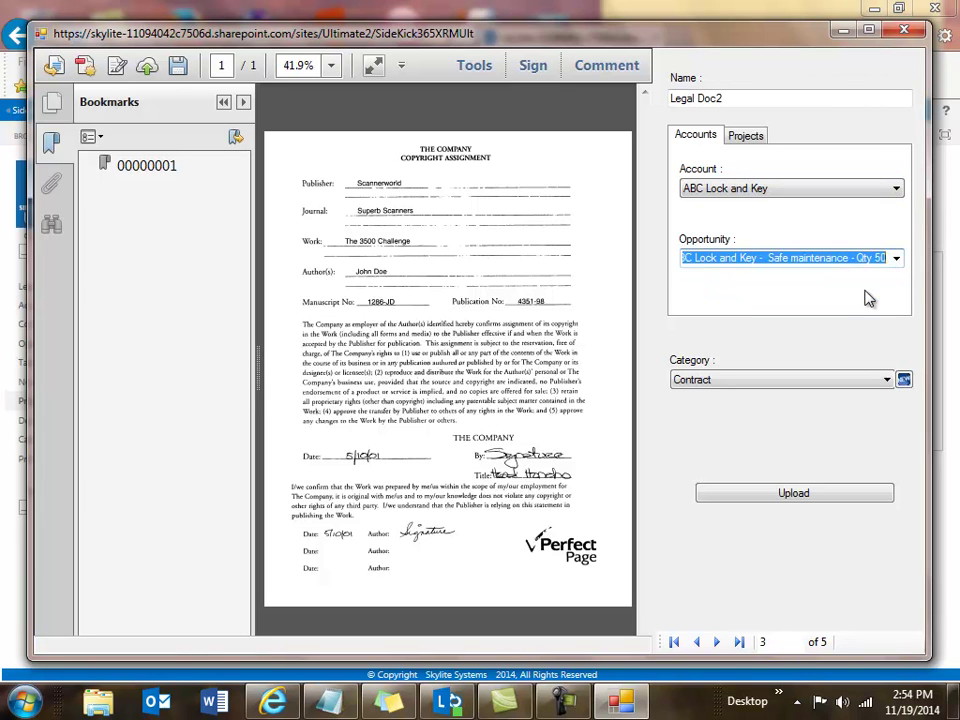
left_click(888, 380)
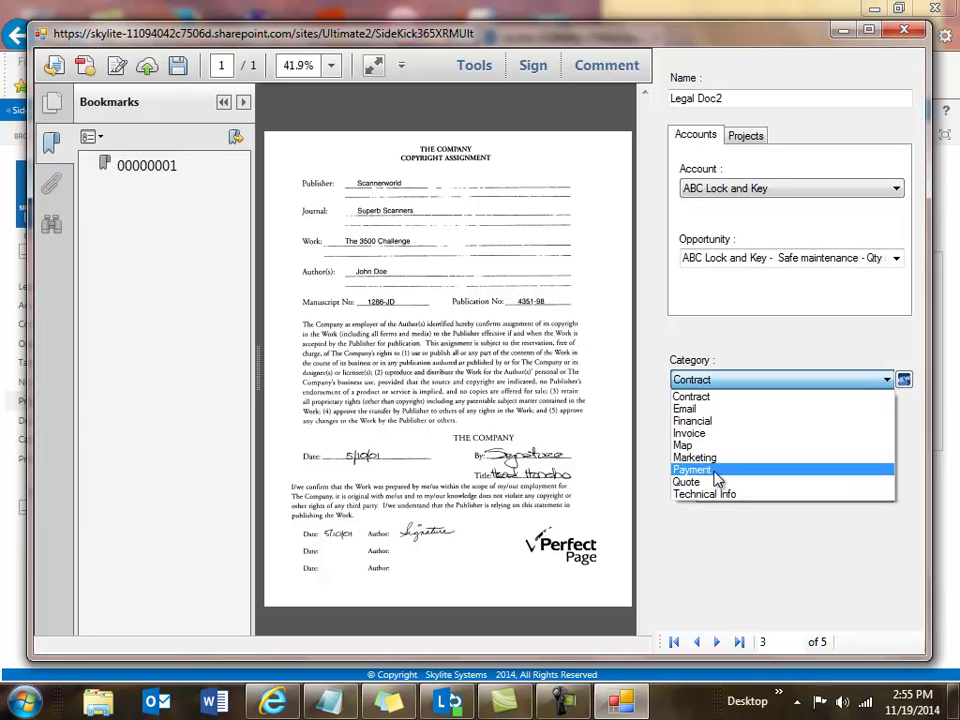
left_click(712, 424)
left_click(741, 555)
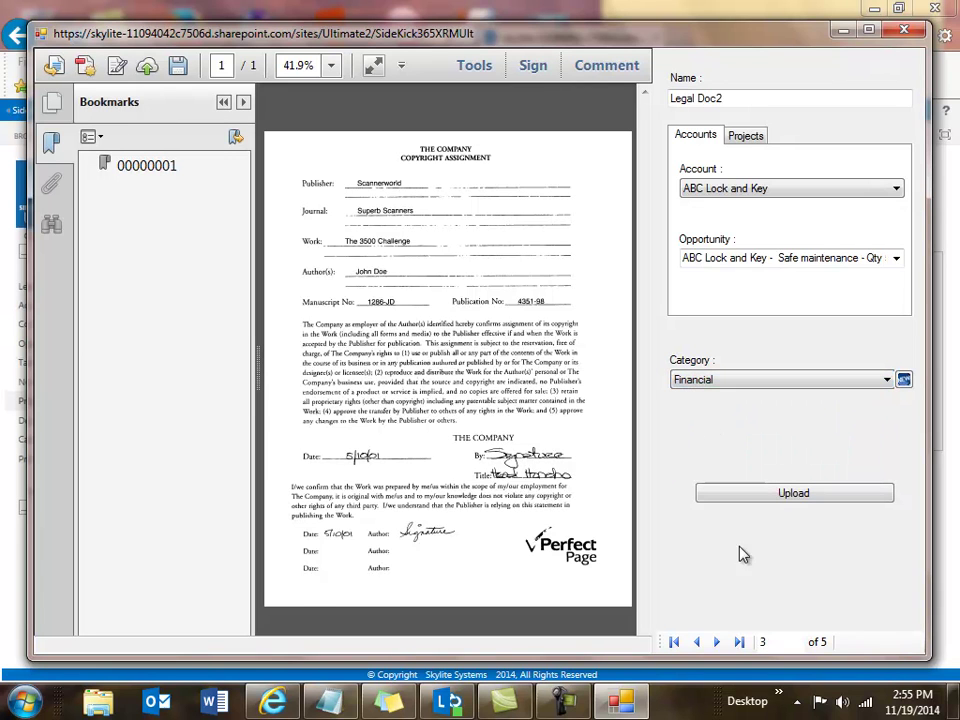
- View the fourth document's three pages and index it as Checks under ABC Lock and Key, opportunity Safe maintenance - Qty 50, category Payment
left_click(717, 643)
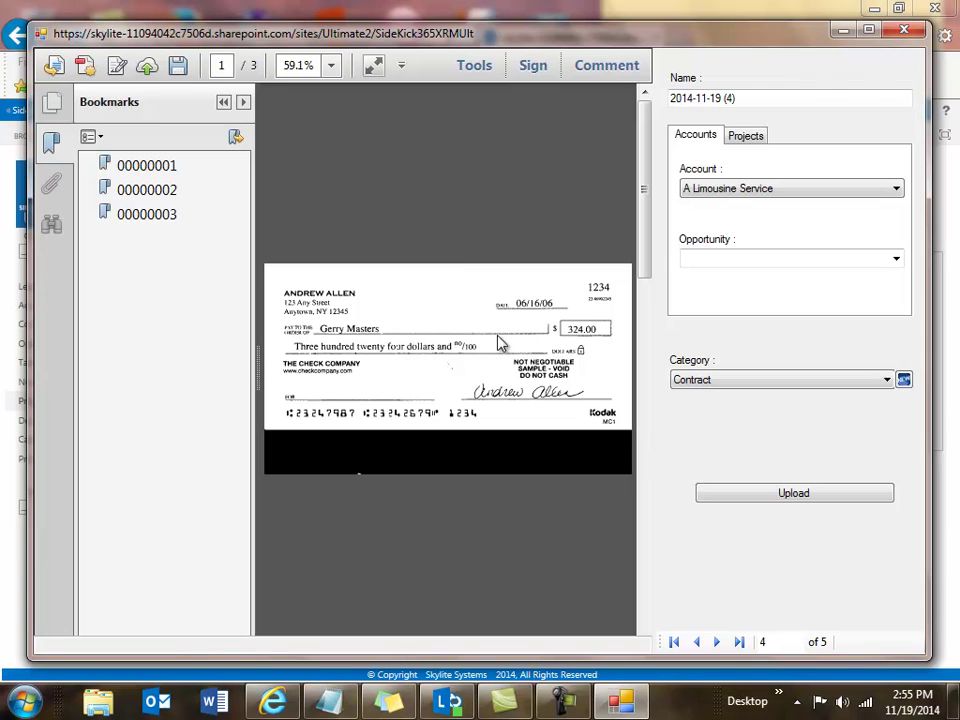
left_click(137, 195)
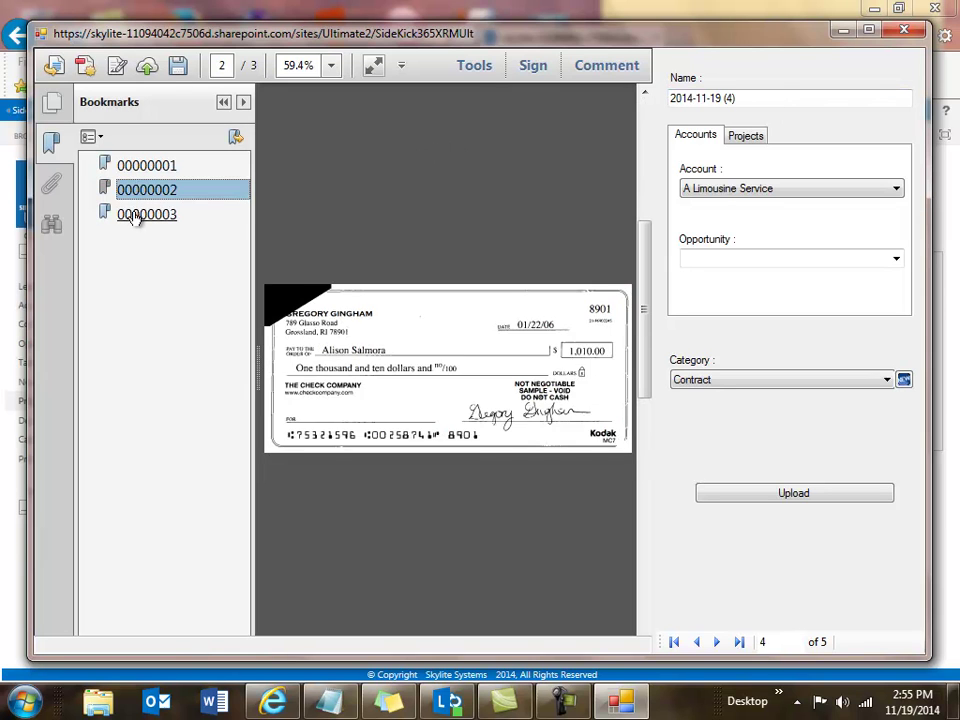
left_click(135, 217)
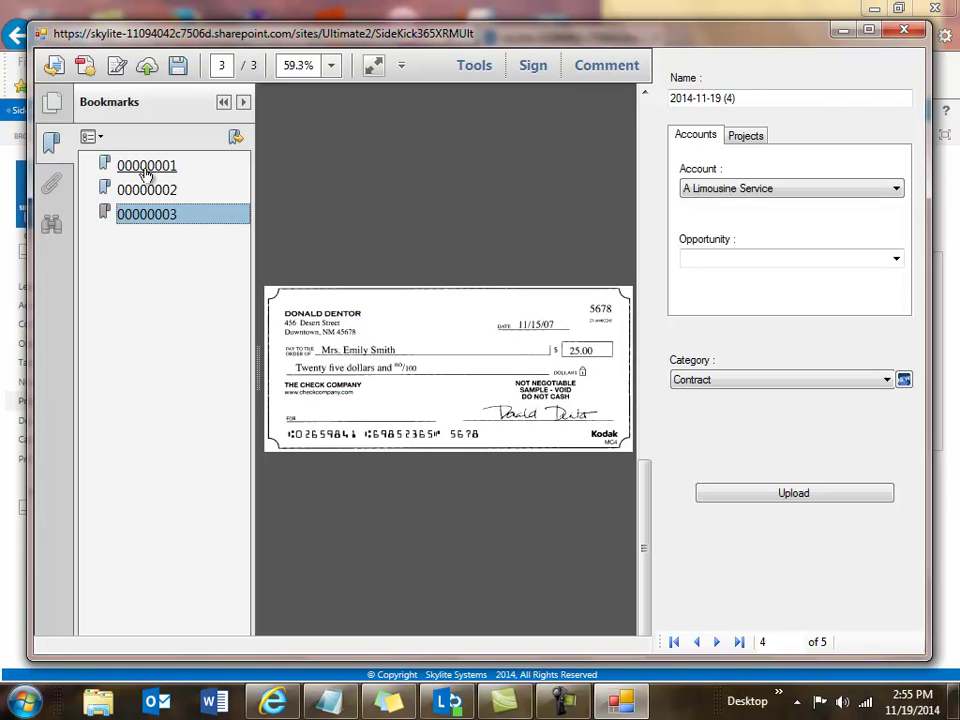
left_click(142, 167)
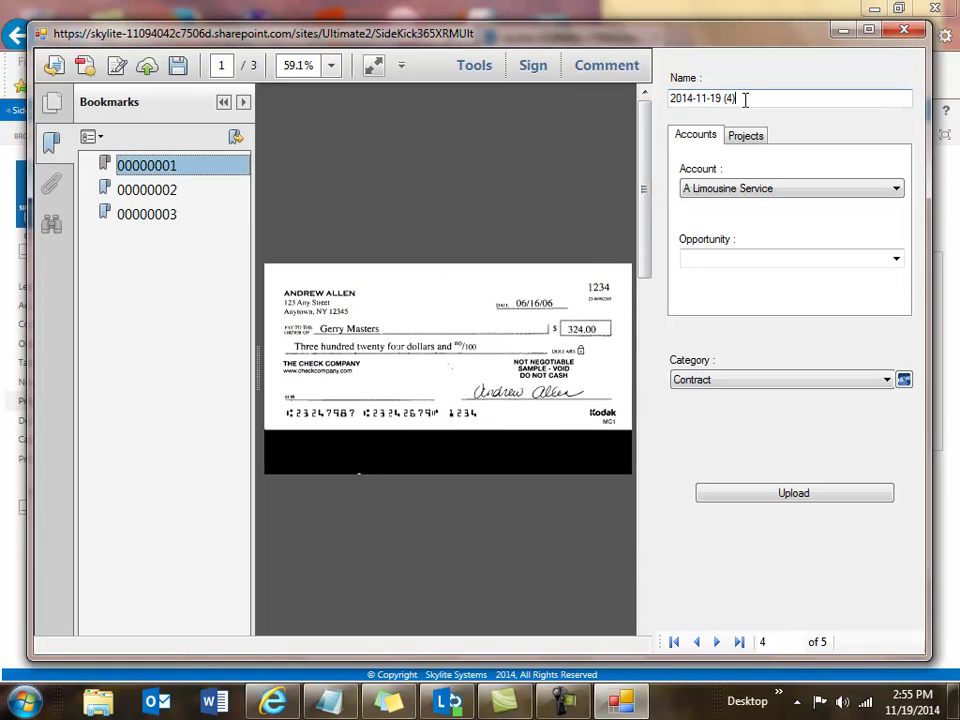
left_click_drag(744, 99, 654, 101)
type("Chec")
left_click(893, 190)
left_click(763, 217)
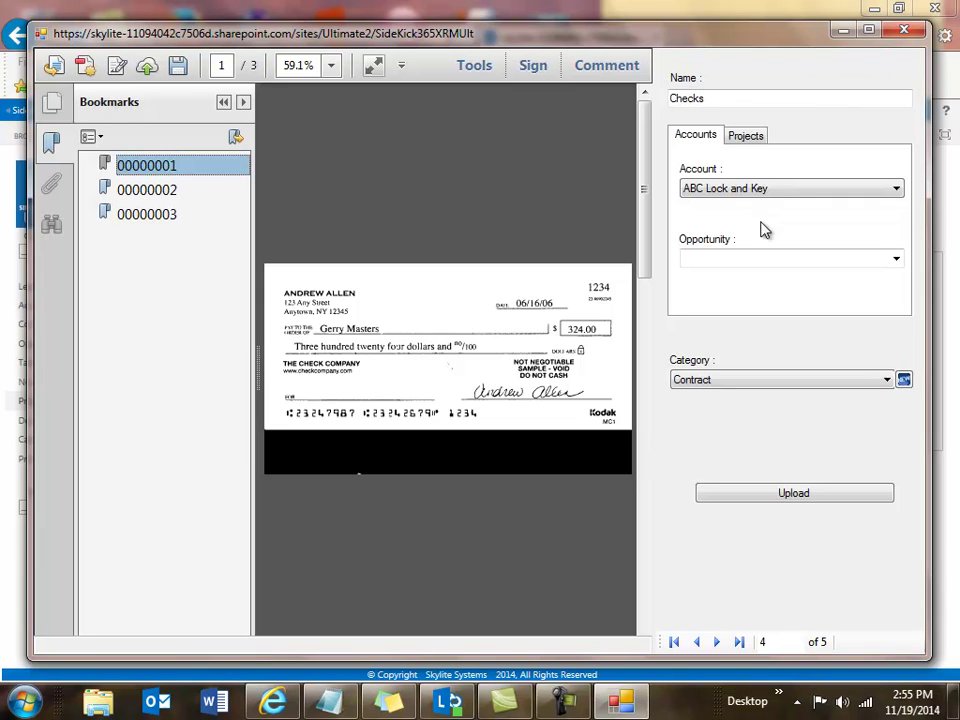
left_click(896, 259)
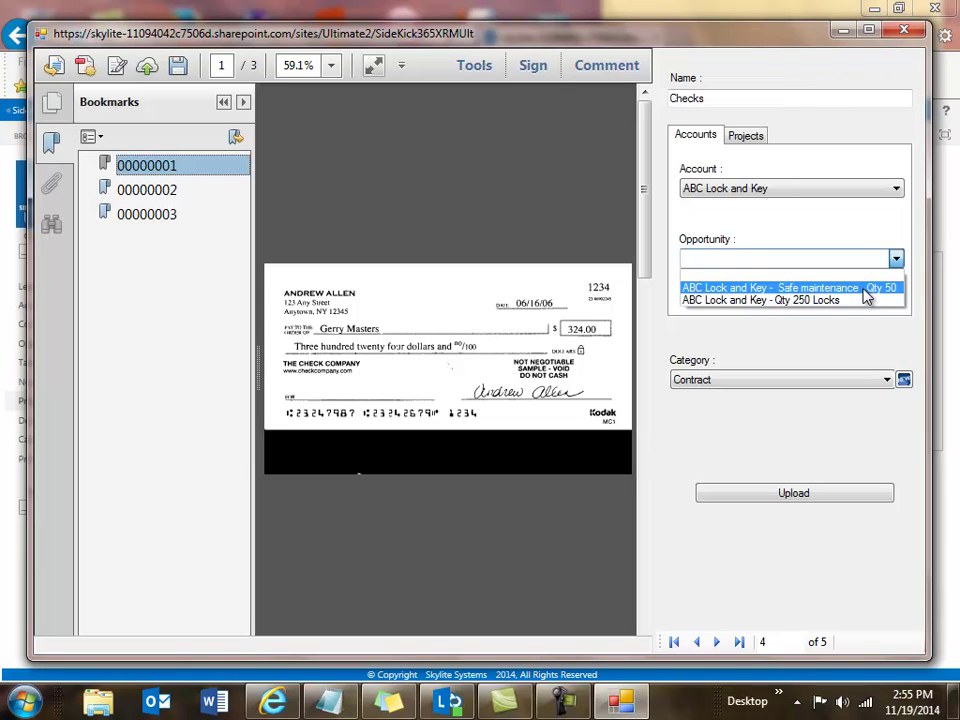
left_click(866, 289)
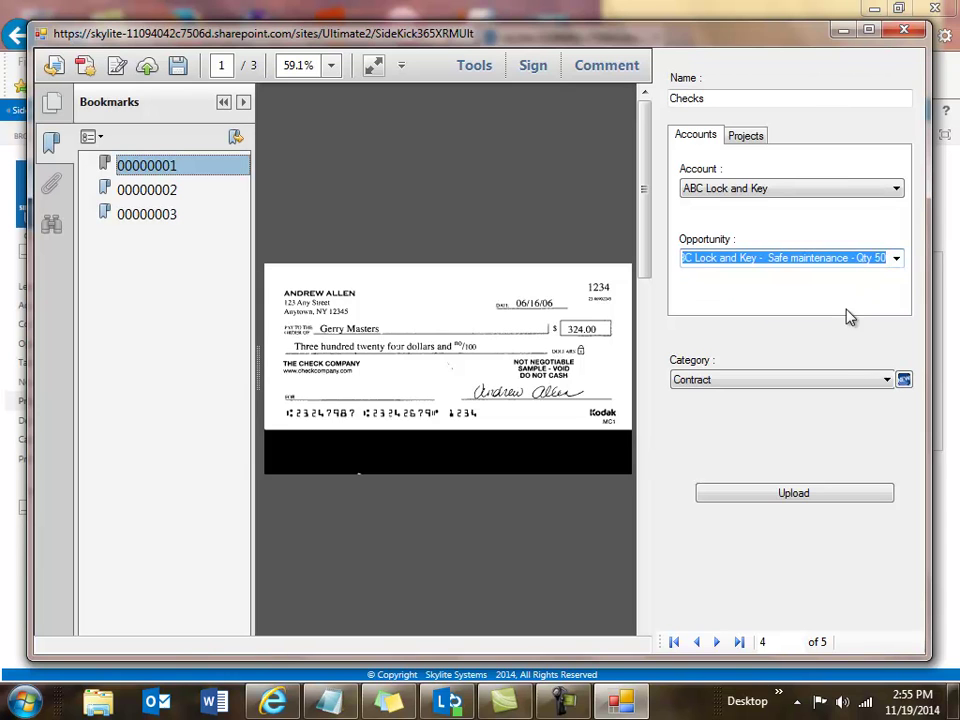
left_click(884, 380)
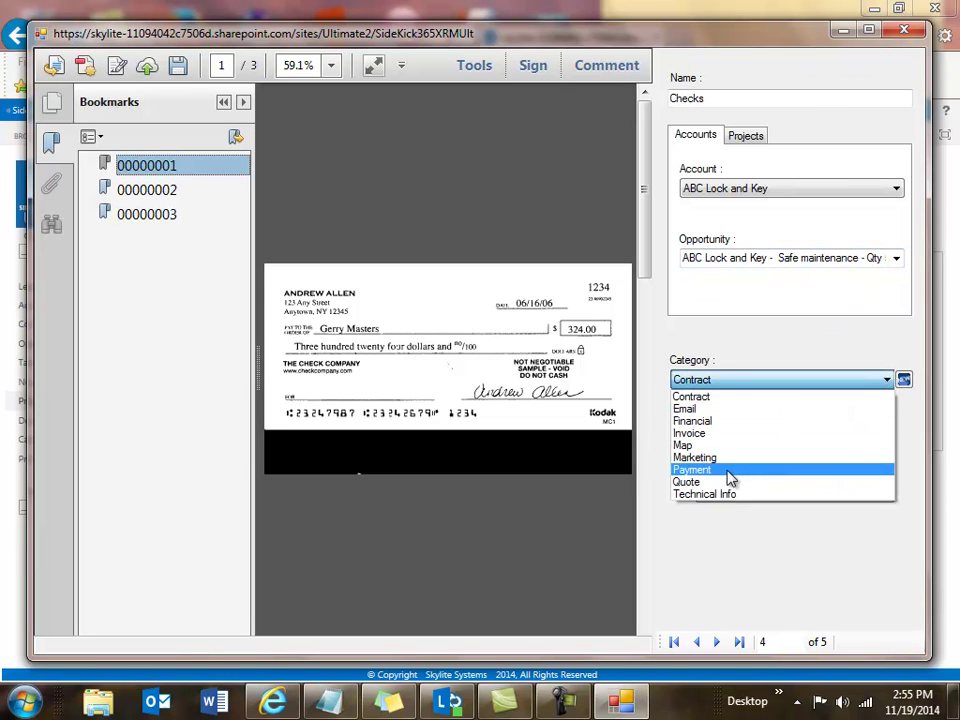
left_click(728, 472)
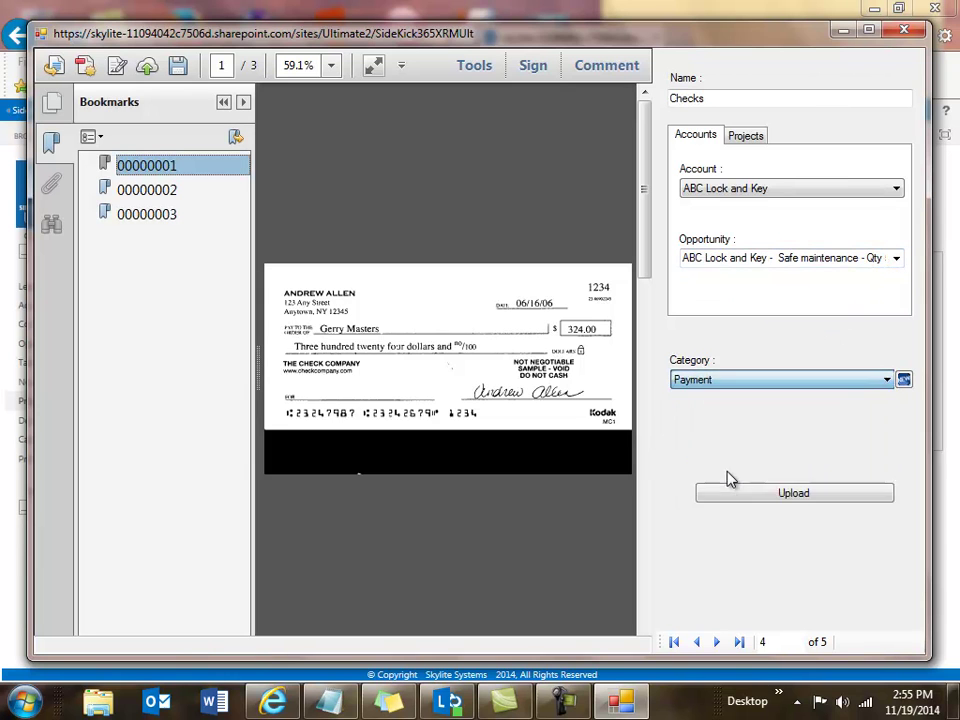
- Index the fifth scanned document, the shipping ticket, as Invoice 1 under the project scanned file demo with the category Invoice
left_click(716, 644)
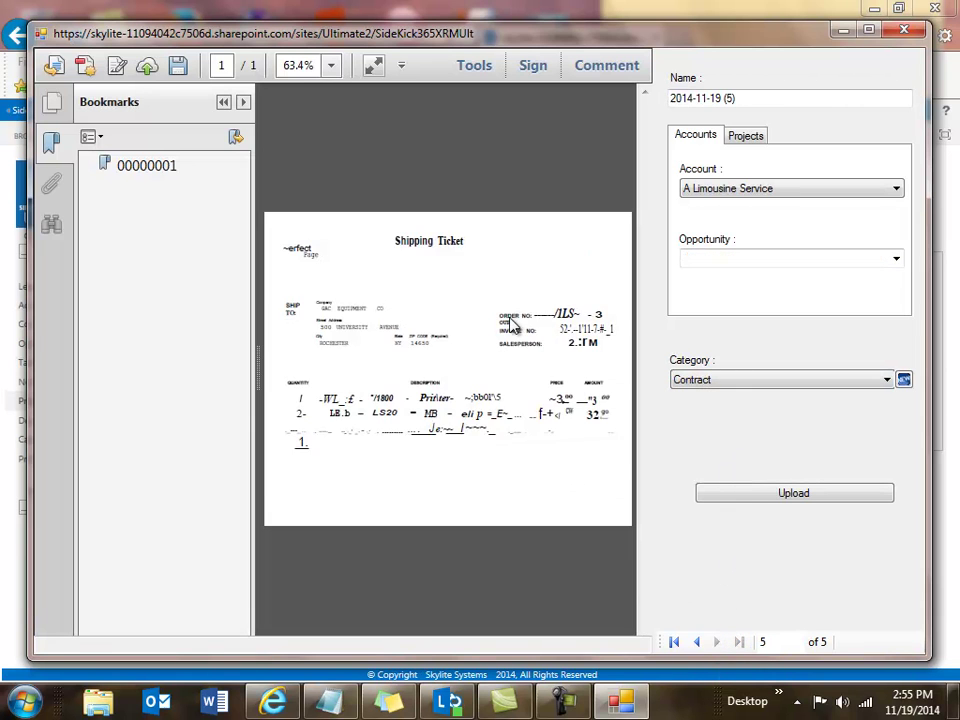
left_click(757, 140)
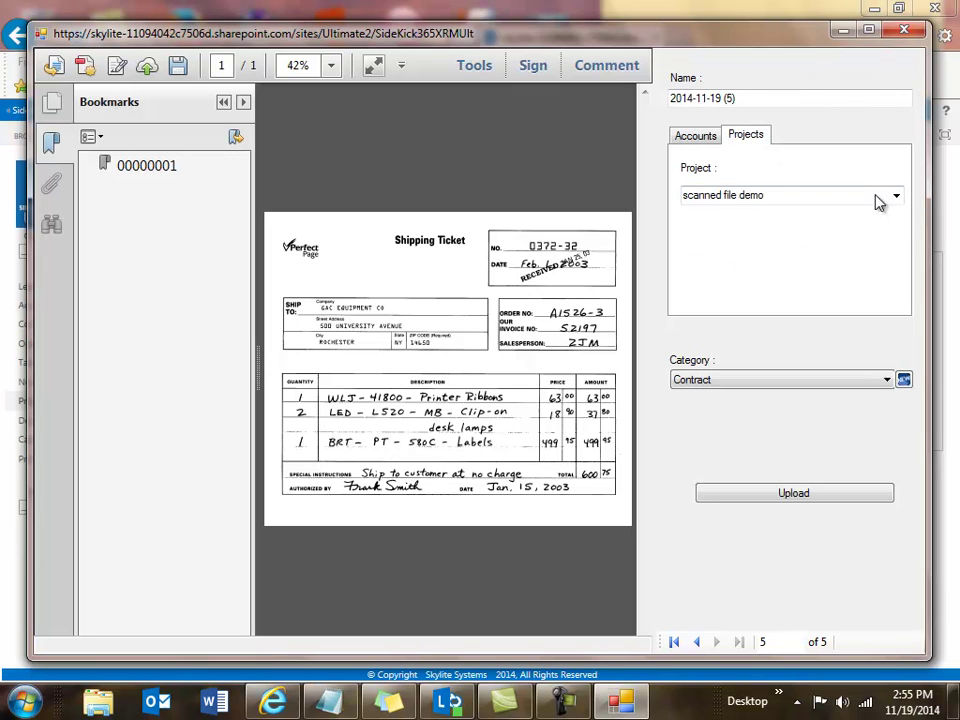
left_click(885, 380)
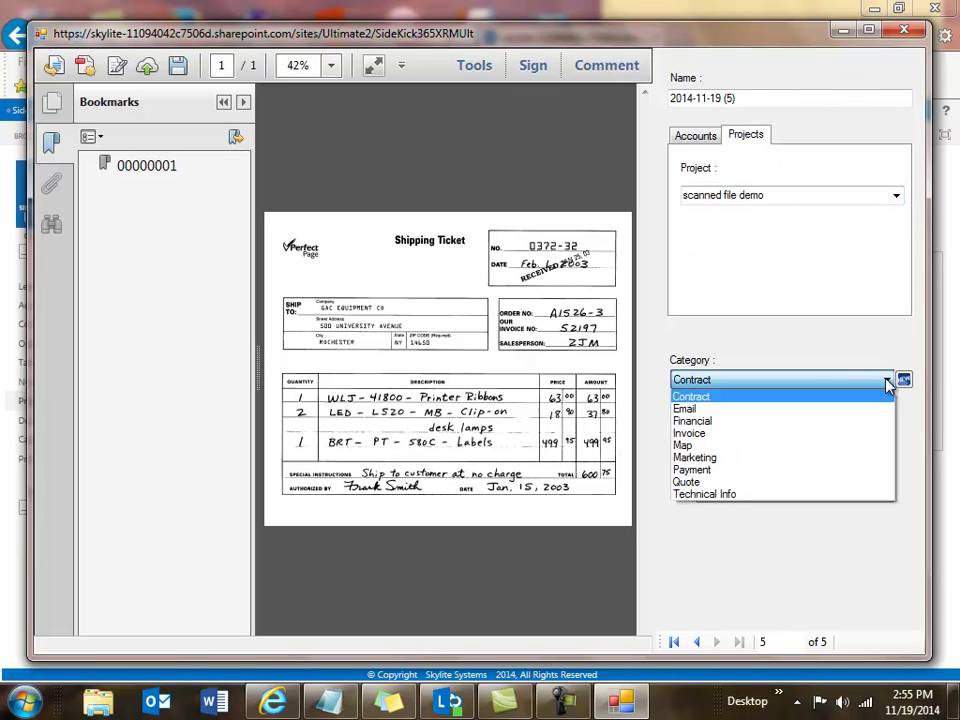
left_click(698, 433)
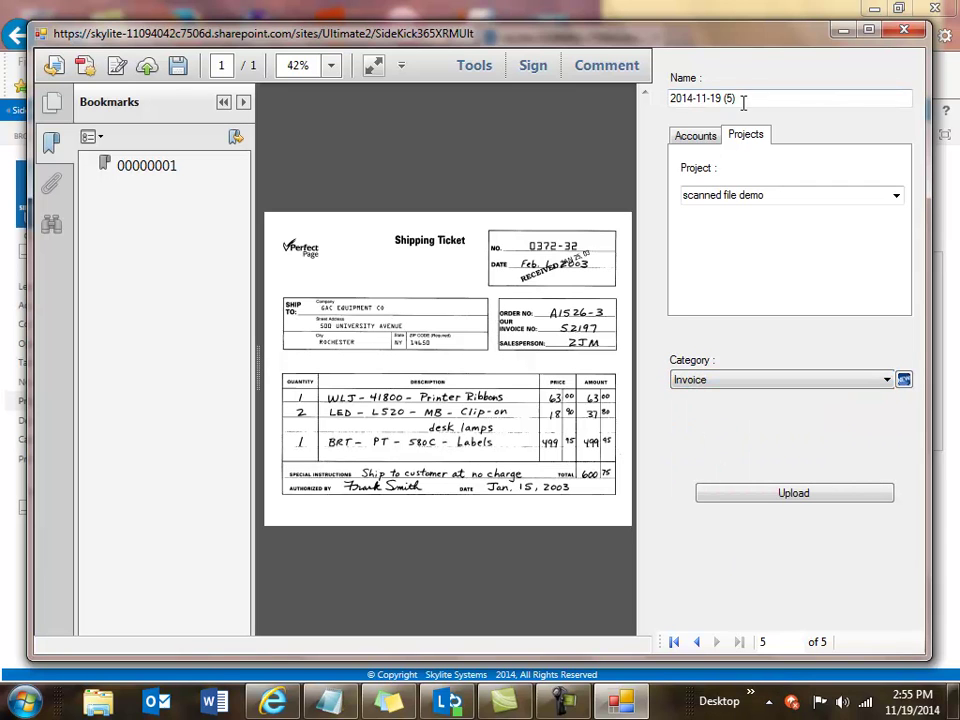
left_click_drag(741, 99, 669, 99)
key("BackSpace")
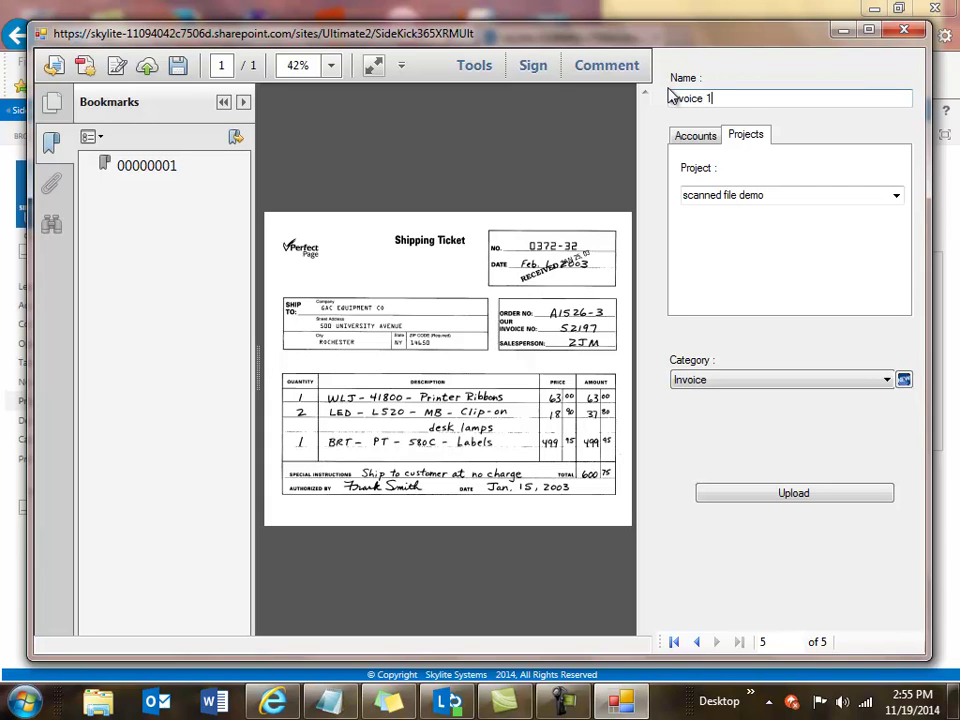
- Review the name, account or project, and category of all five documents, from first to last and back
left_click(674, 642)
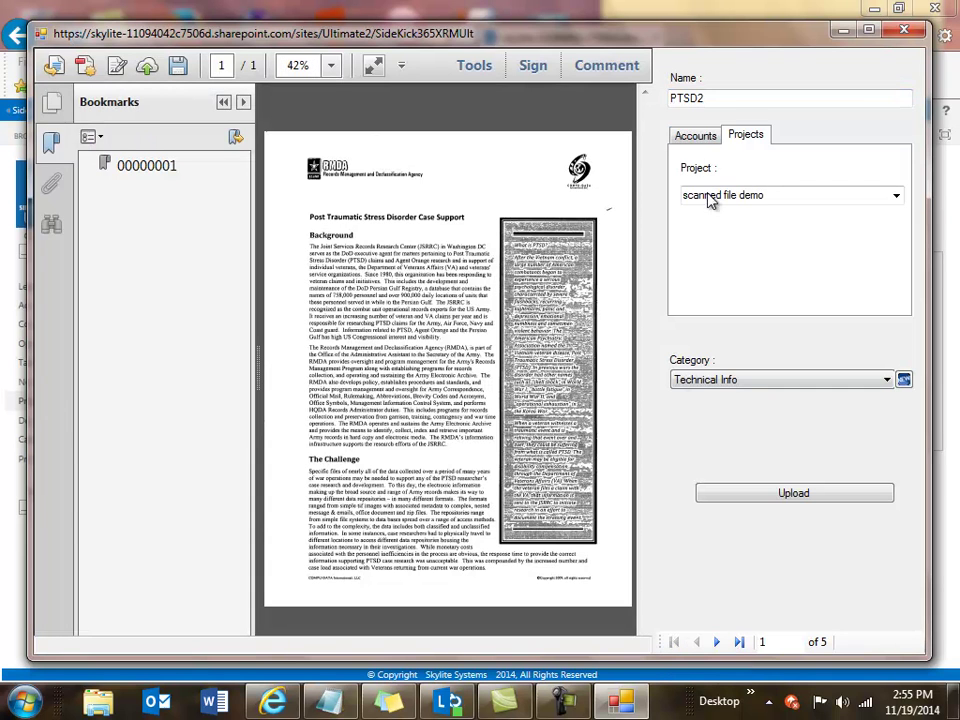
left_click(703, 102)
left_click(718, 643)
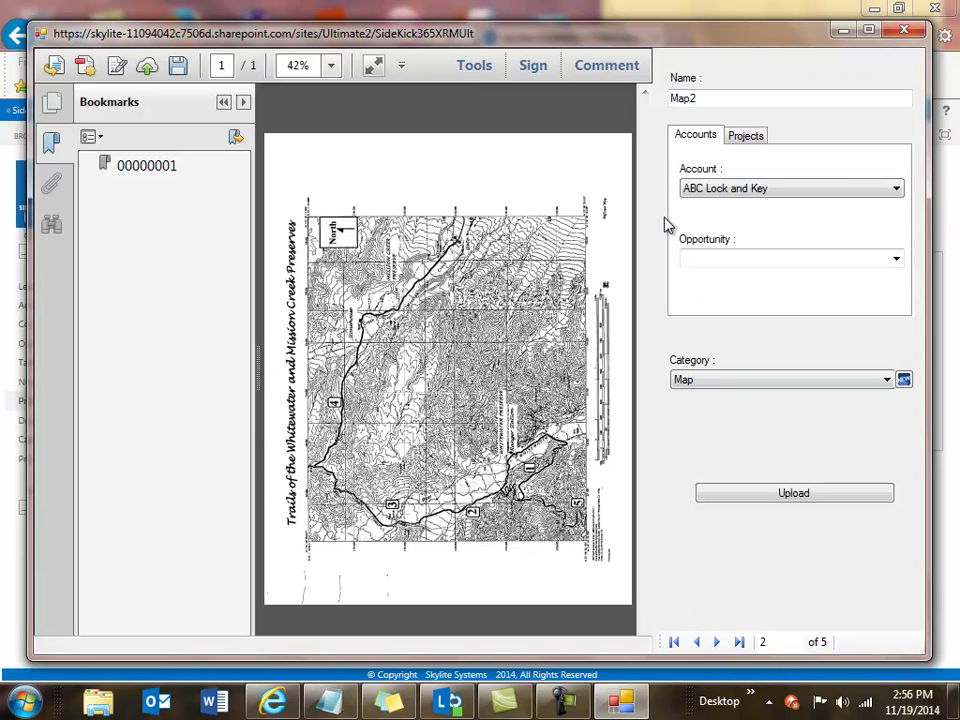
left_click(718, 643)
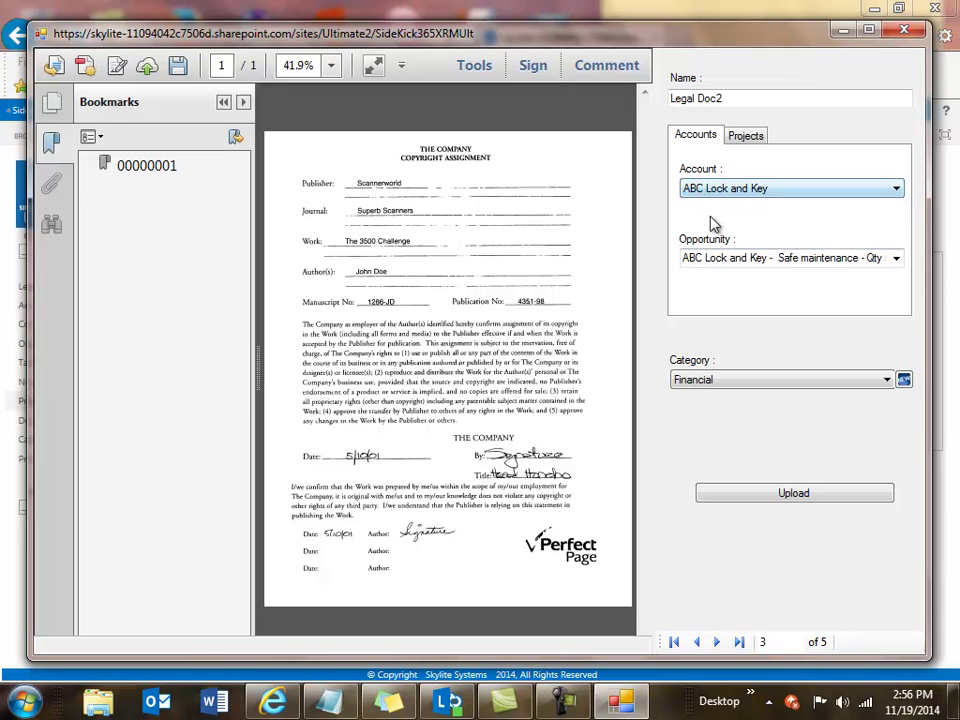
left_click(717, 643)
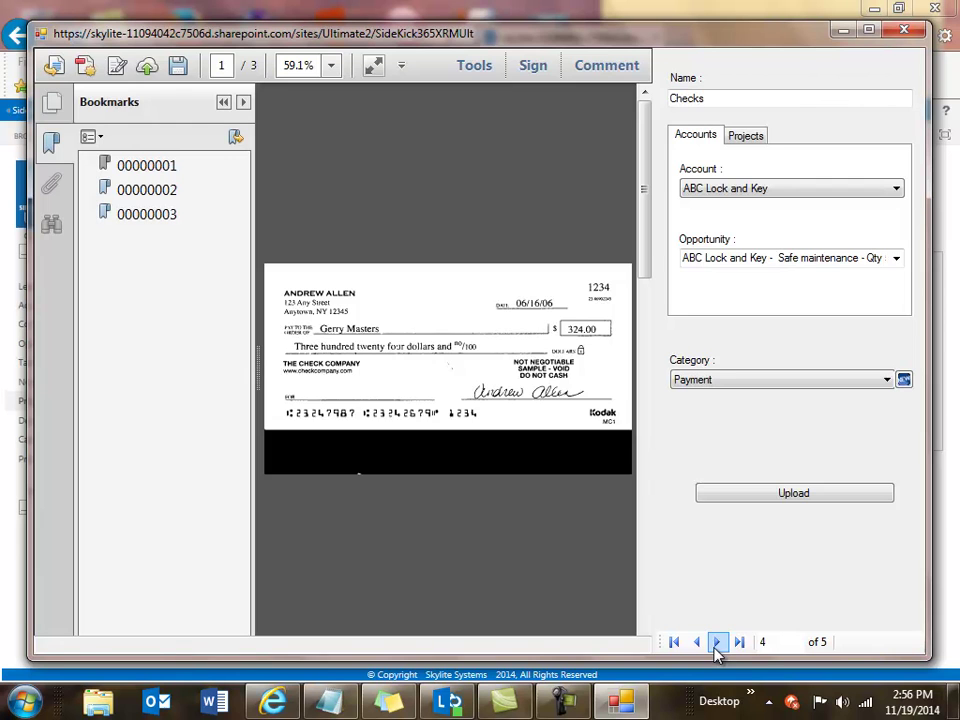
left_click(717, 643)
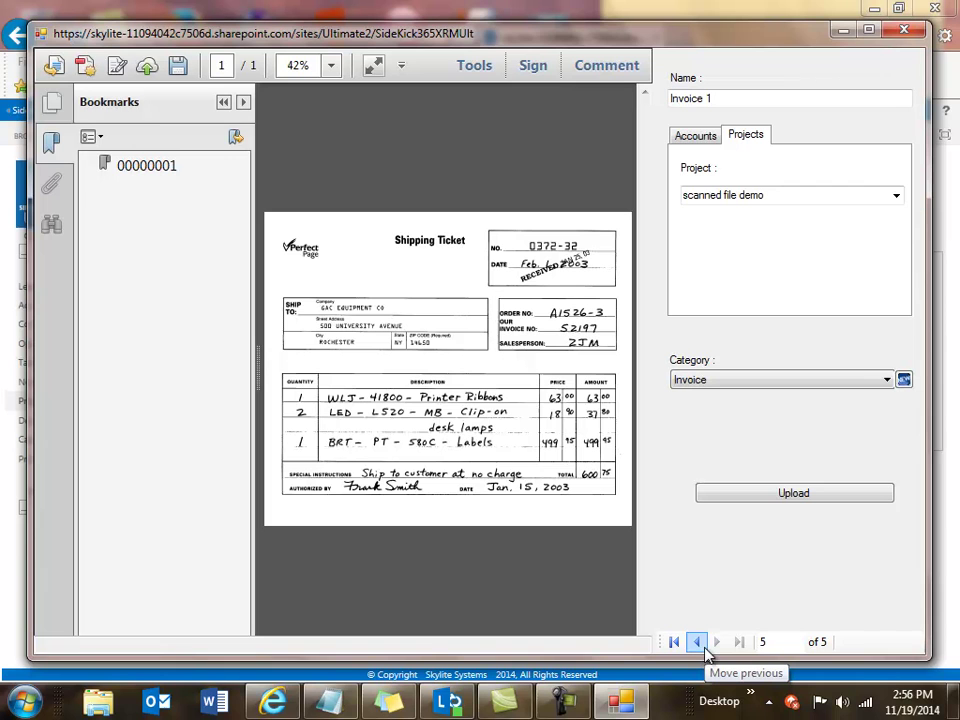
left_click(705, 650)
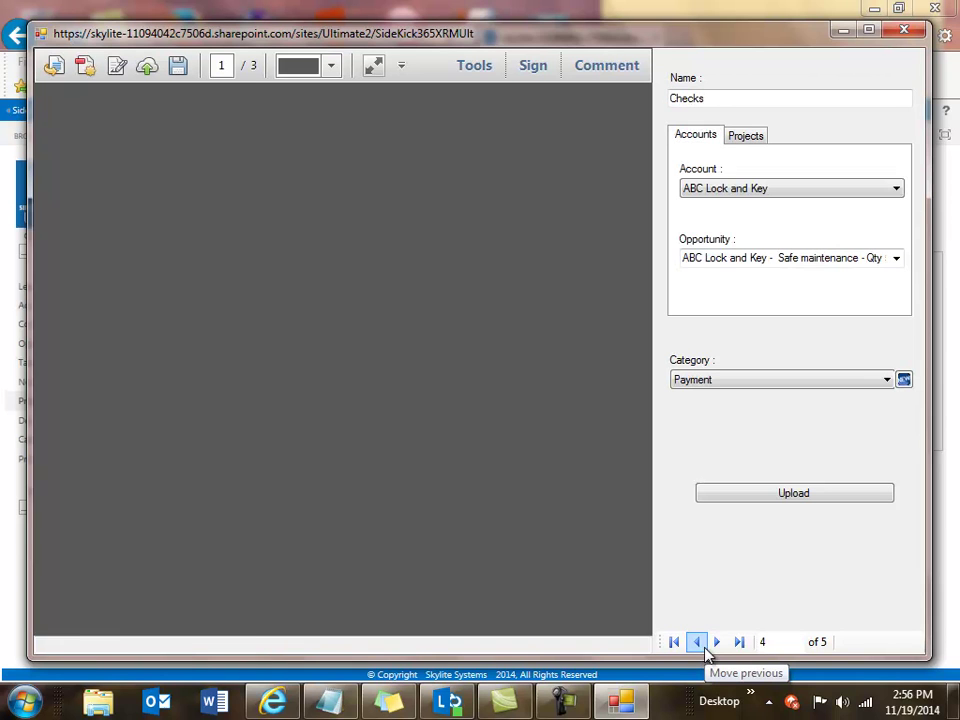
left_click(705, 650)
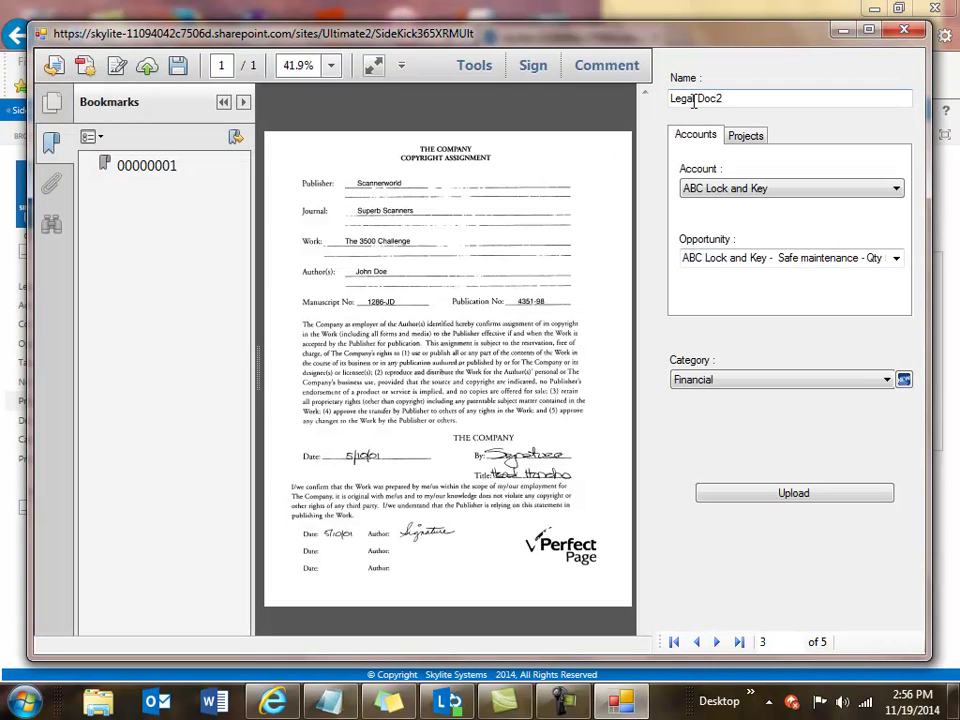
left_click(699, 643)
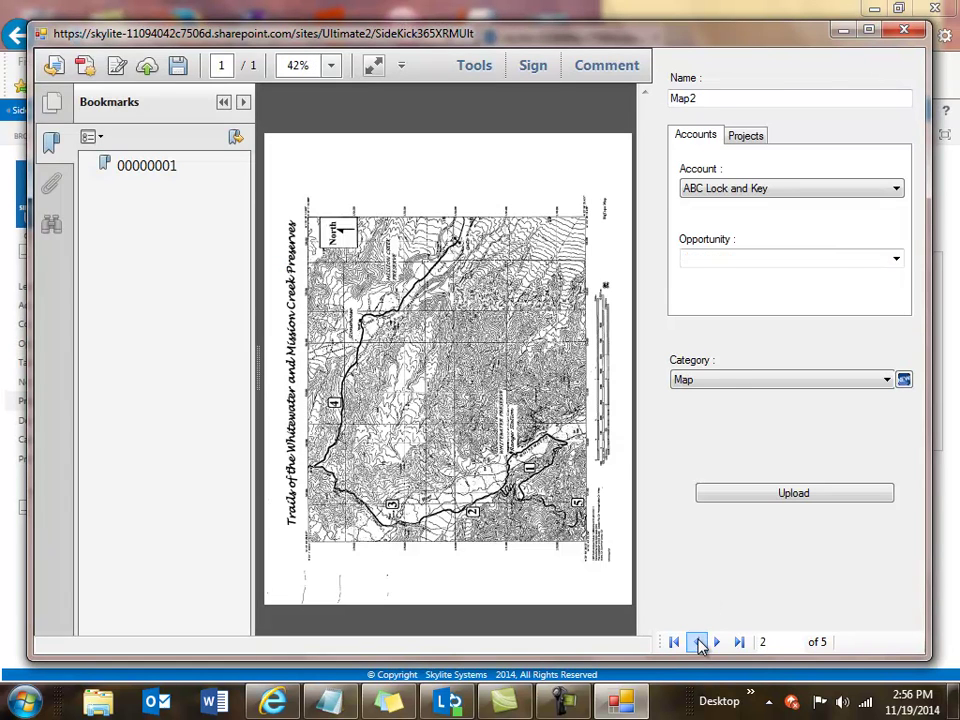
left_click(699, 643)
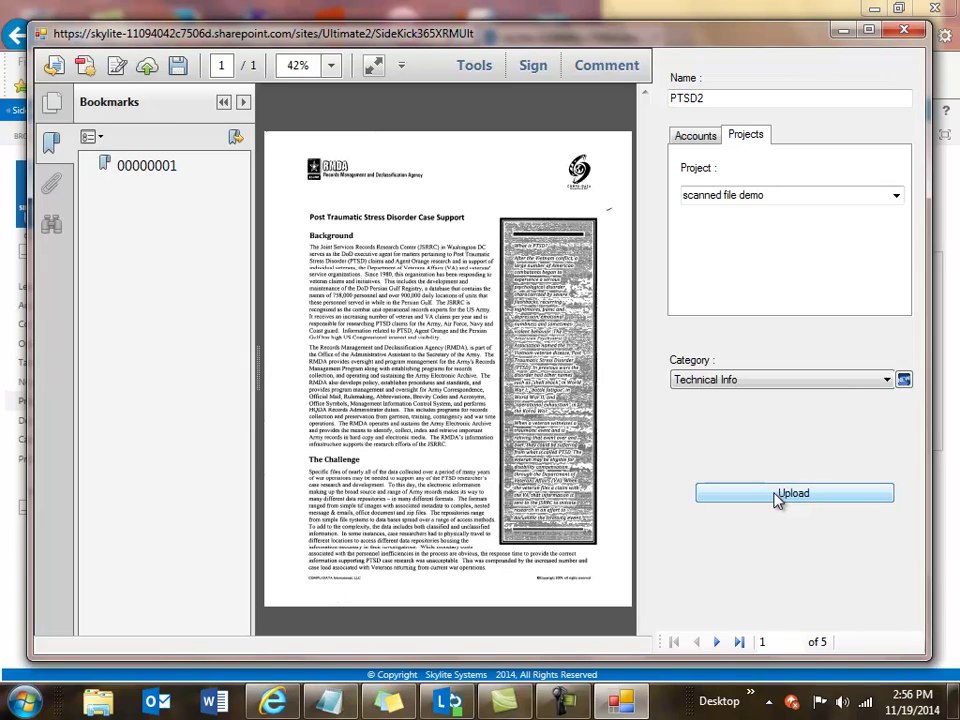
- Upload the batch of five indexed documents to the SharePoint site
left_click(778, 497)
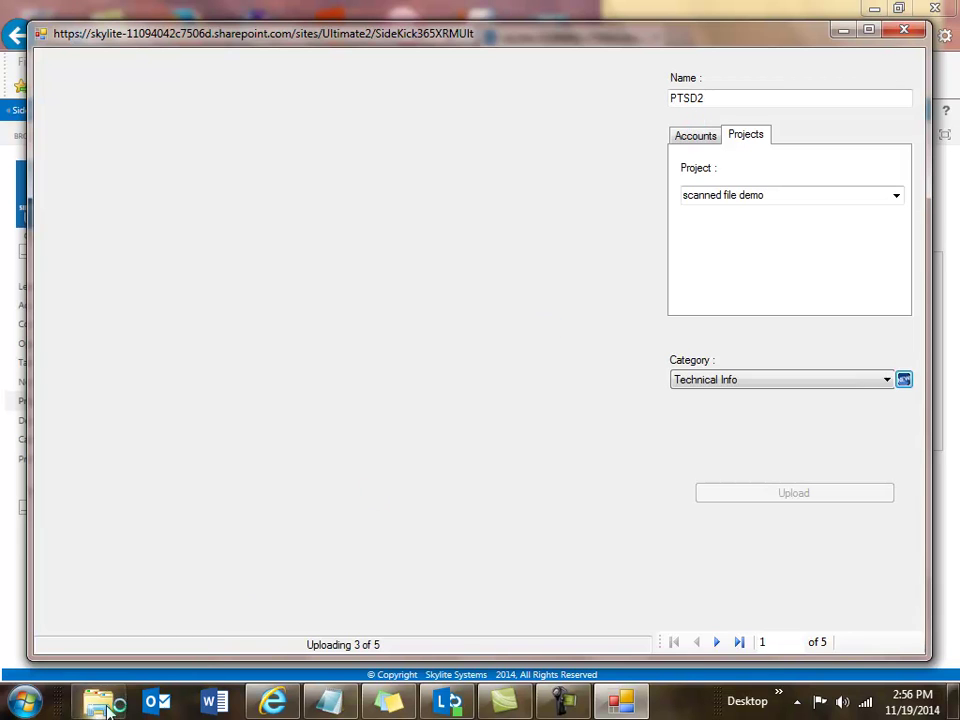
- Switch to Windows Explorer and open the Scans folder on Local Disk (C:) to check its contents
left_click(99, 703)
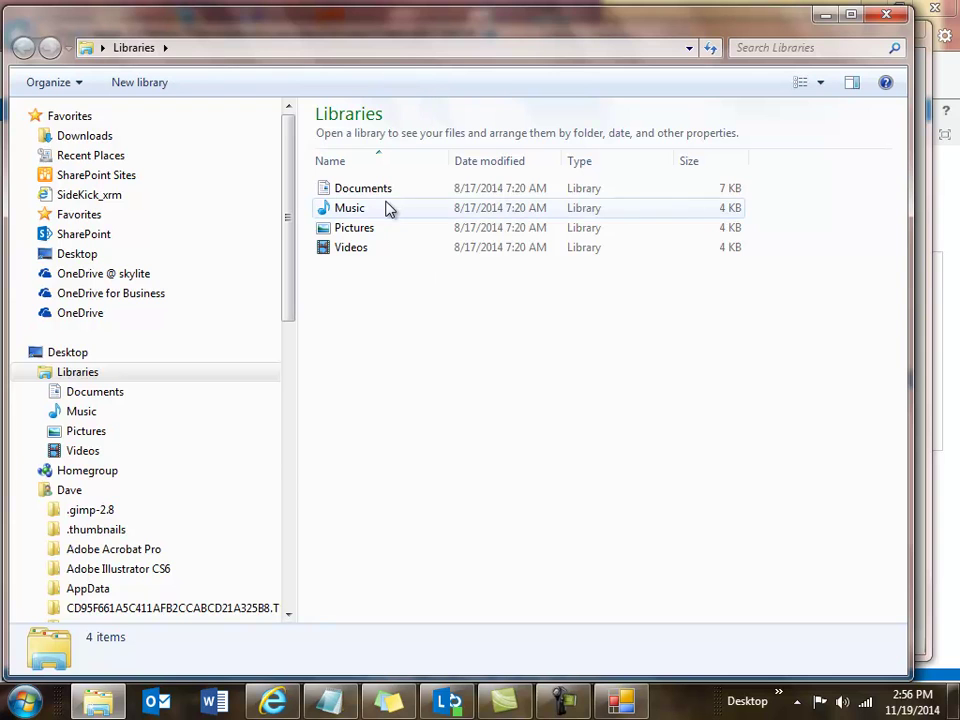
left_click_drag(287, 311, 180, 525)
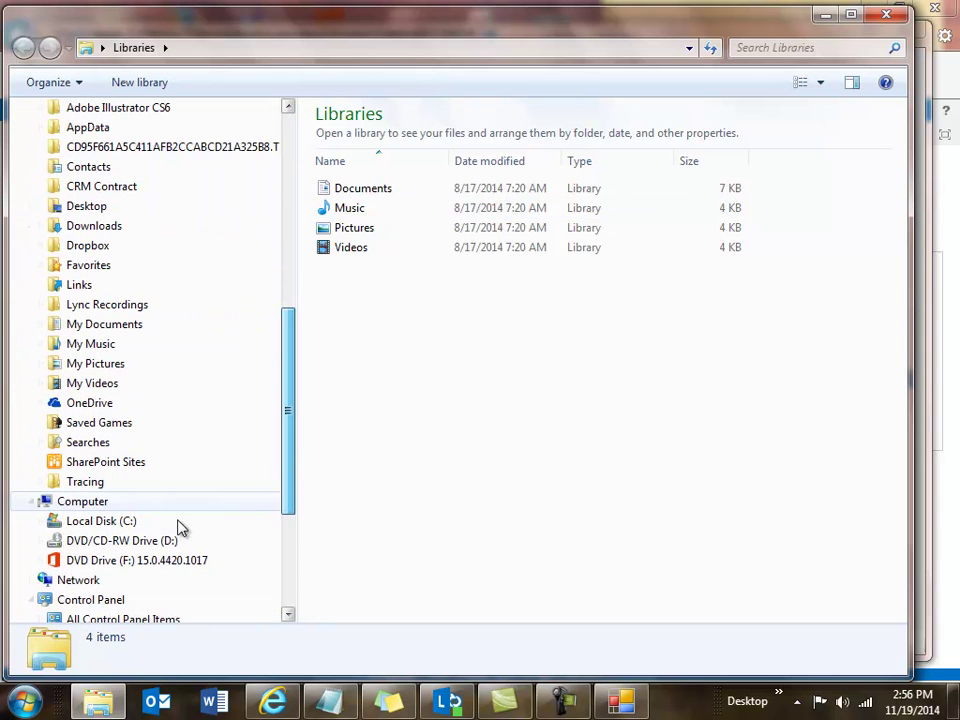
left_click(117, 522)
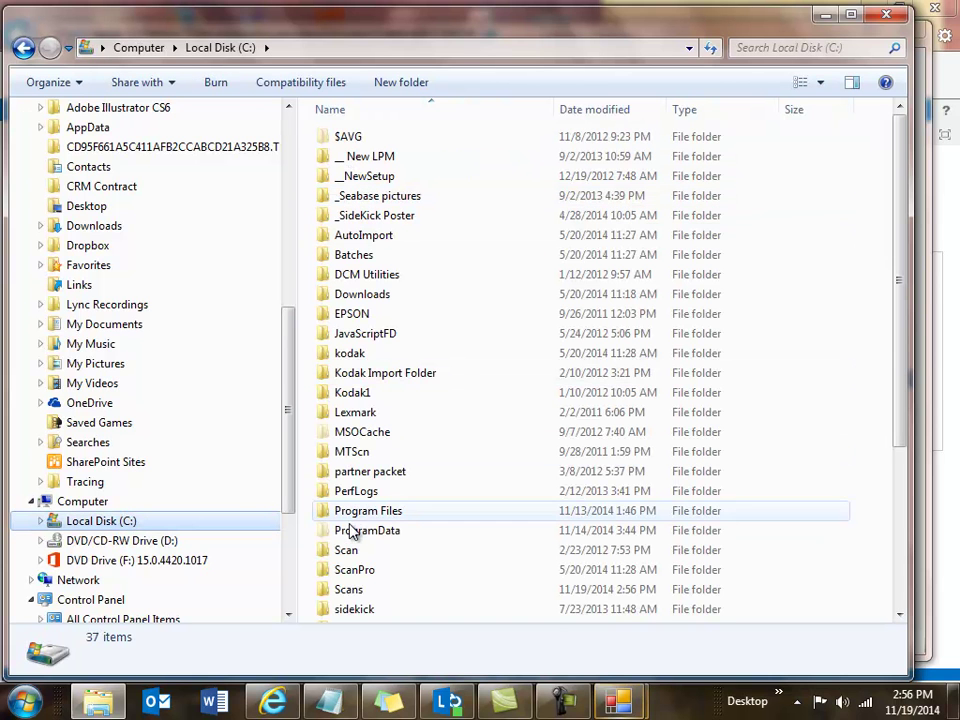
left_click(350, 591)
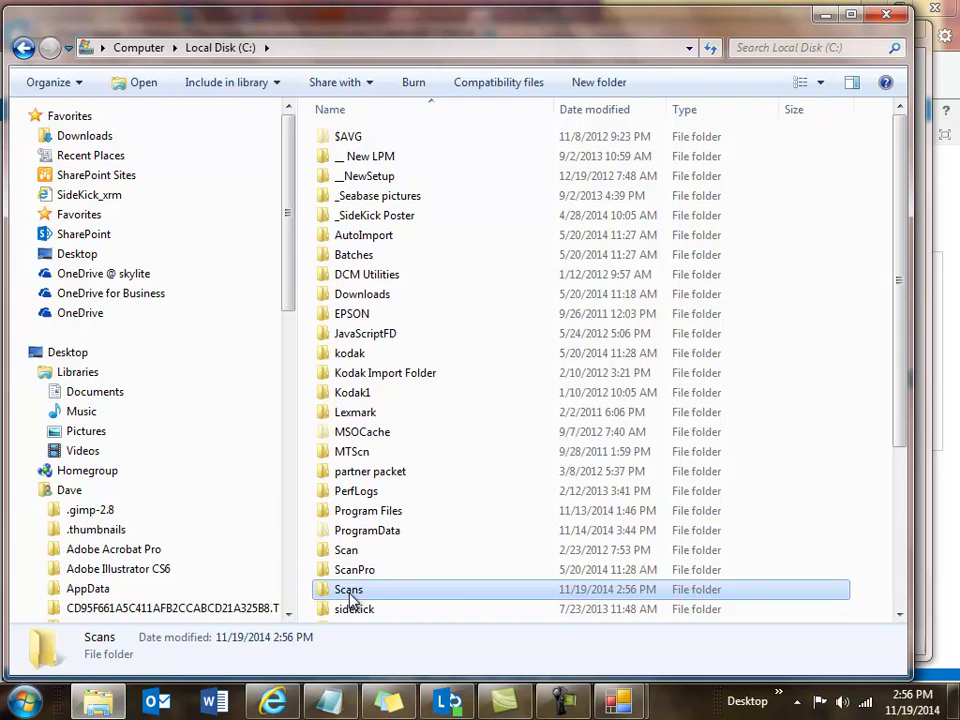
double_click(350, 591)
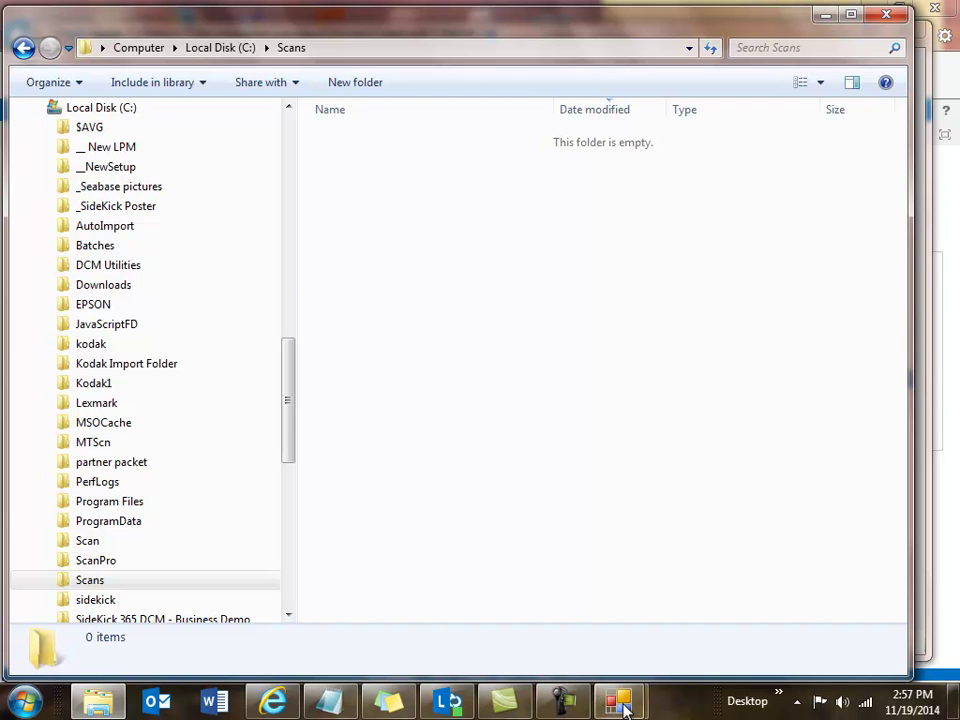
- Return to the upload tool, dismiss the upload summary, and close both the Scans folder window and the indexing window
mouse_move(622, 708)
left_click(713, 617)
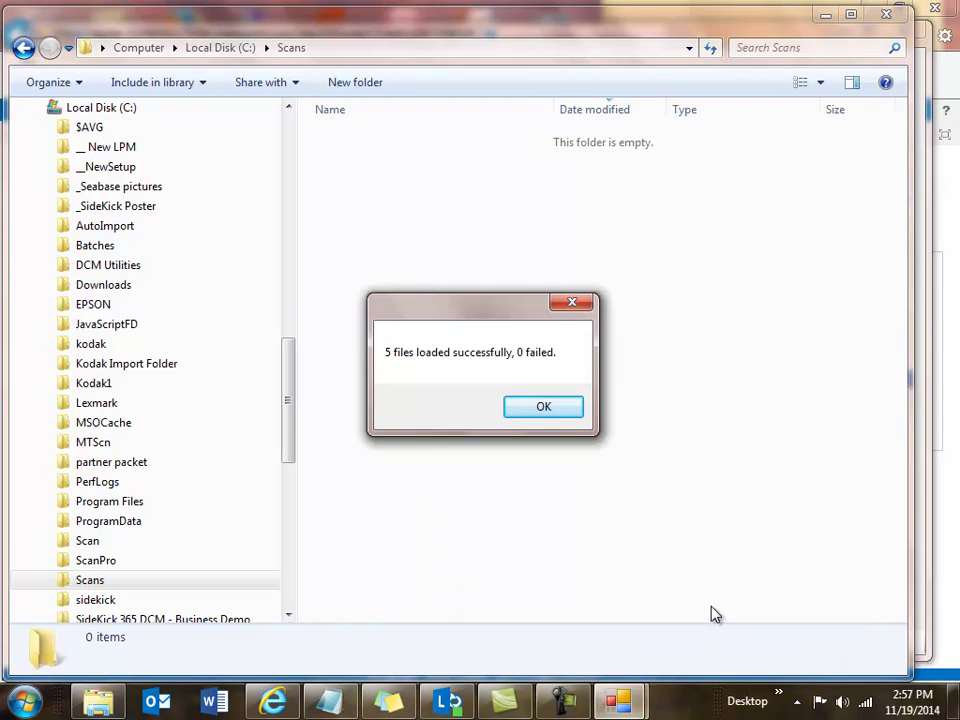
left_click(545, 412)
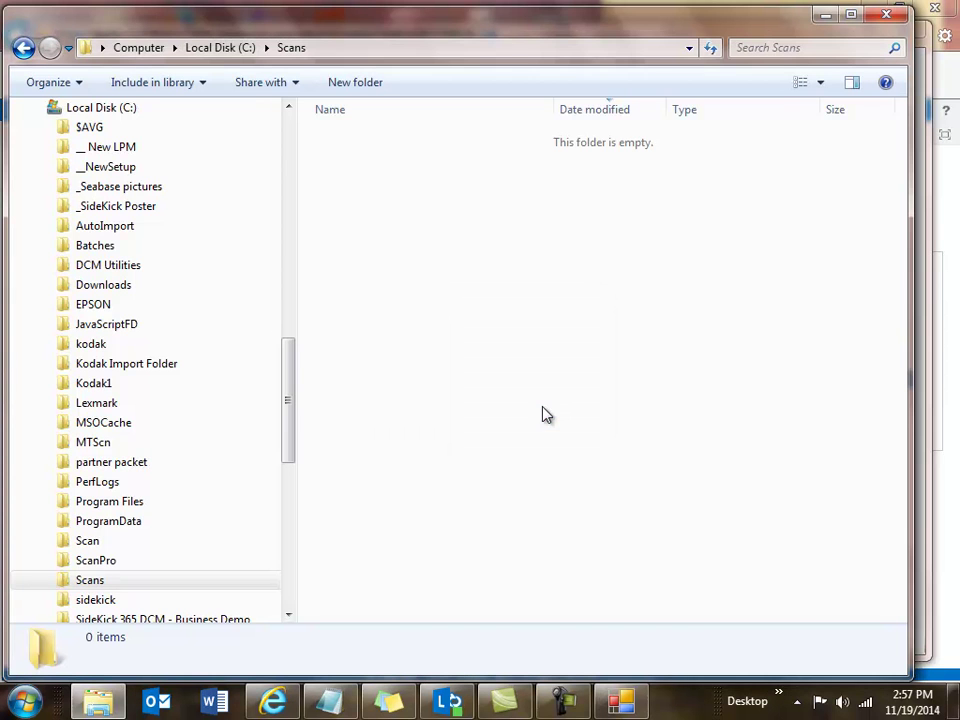
left_click(886, 14)
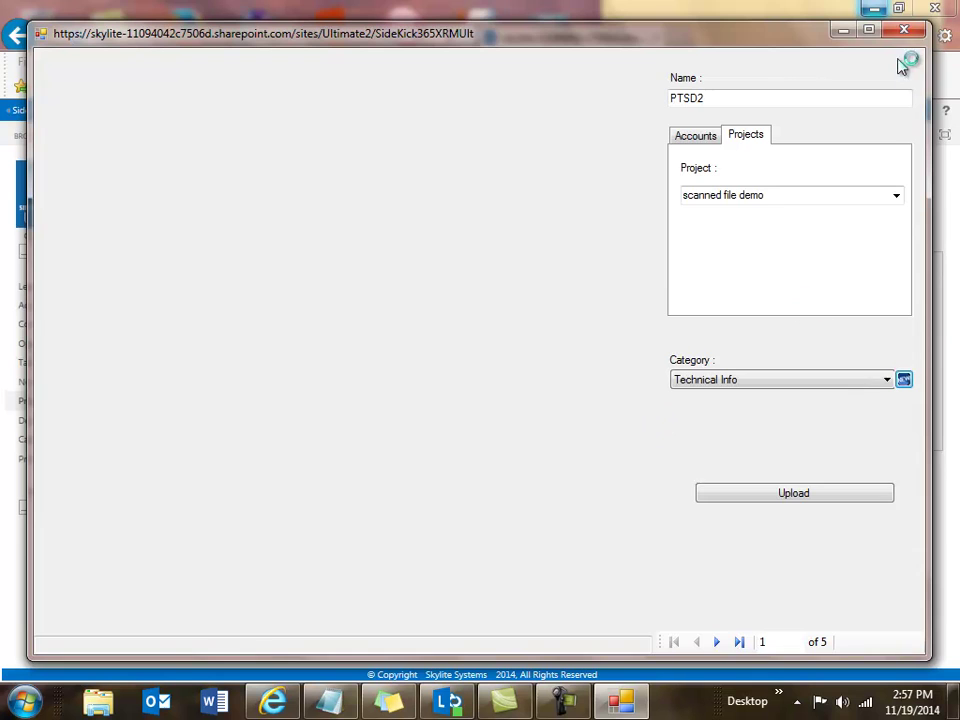
left_click(905, 31)
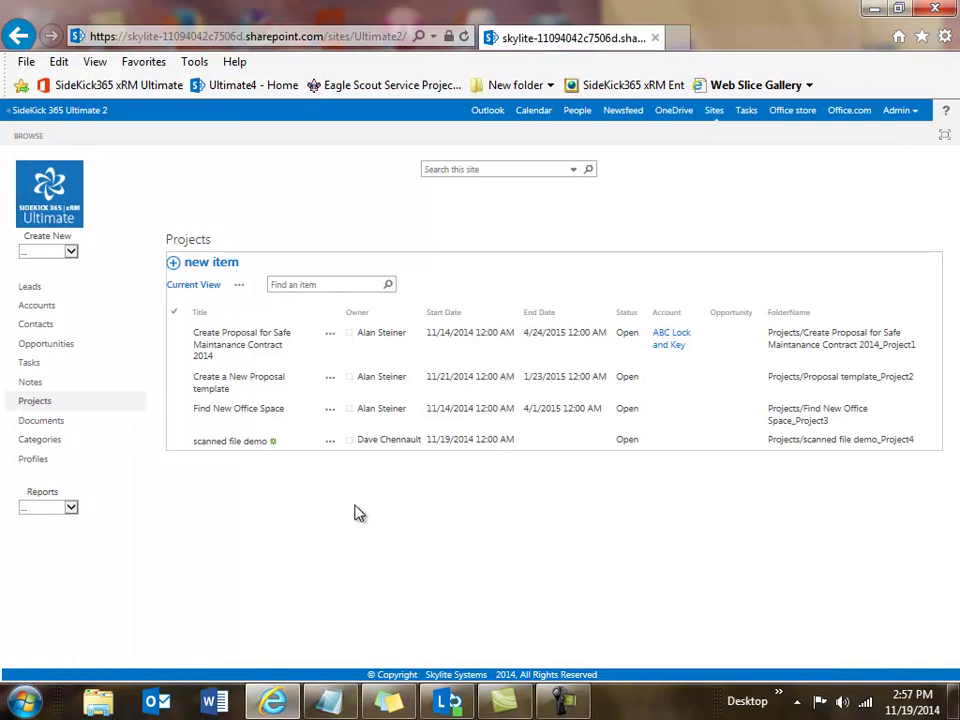
- Open the documents of the project scanned file demo and preview the Invoice 1 file
left_click(223, 444)
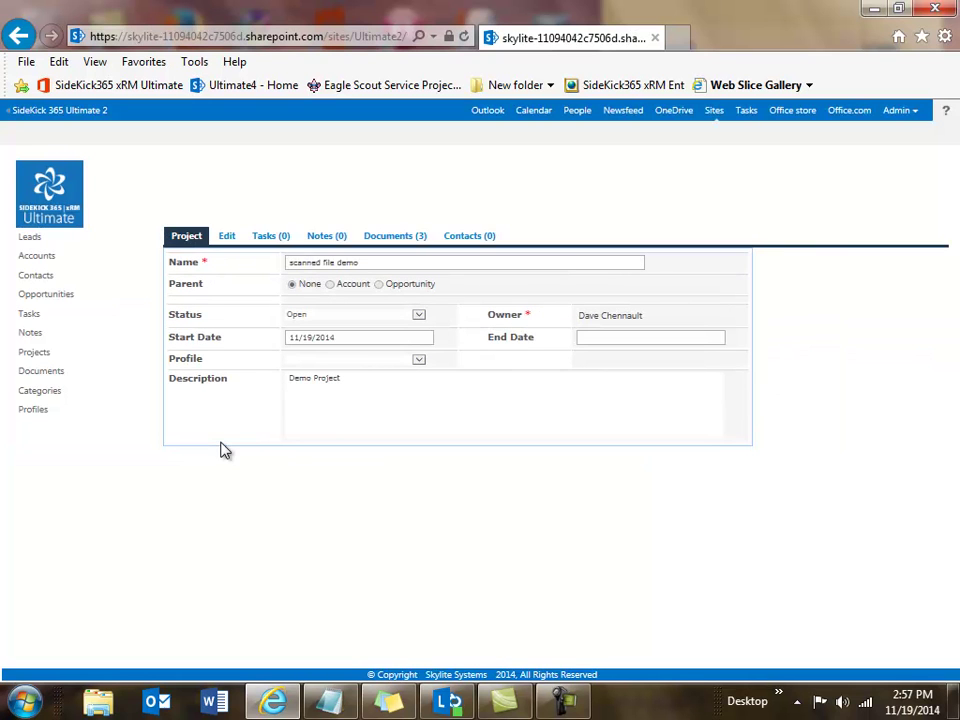
left_click(396, 246)
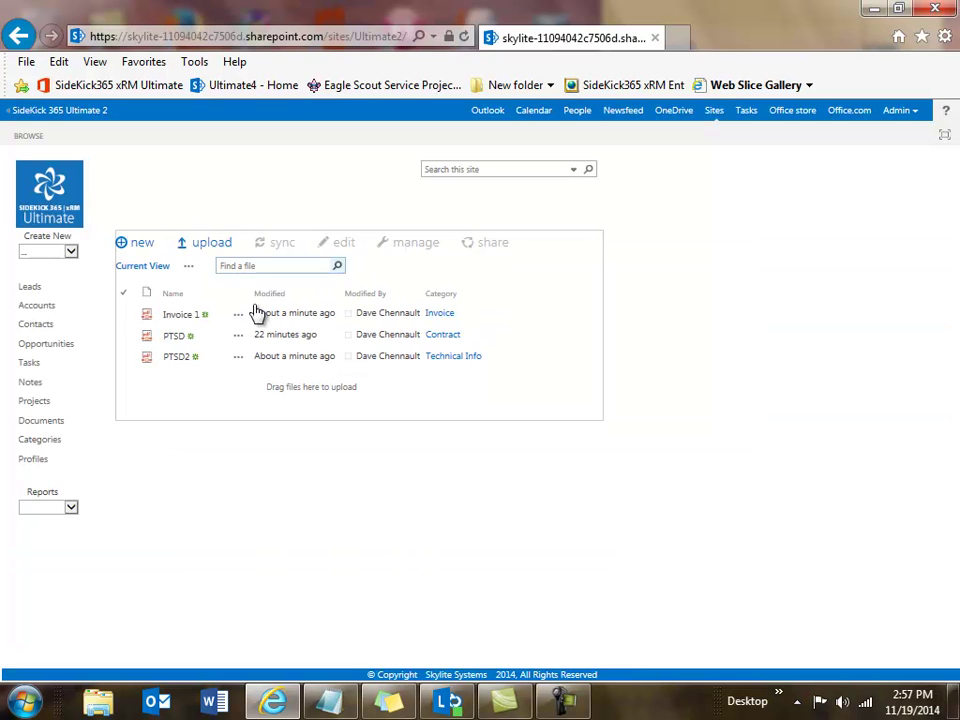
left_click(180, 358)
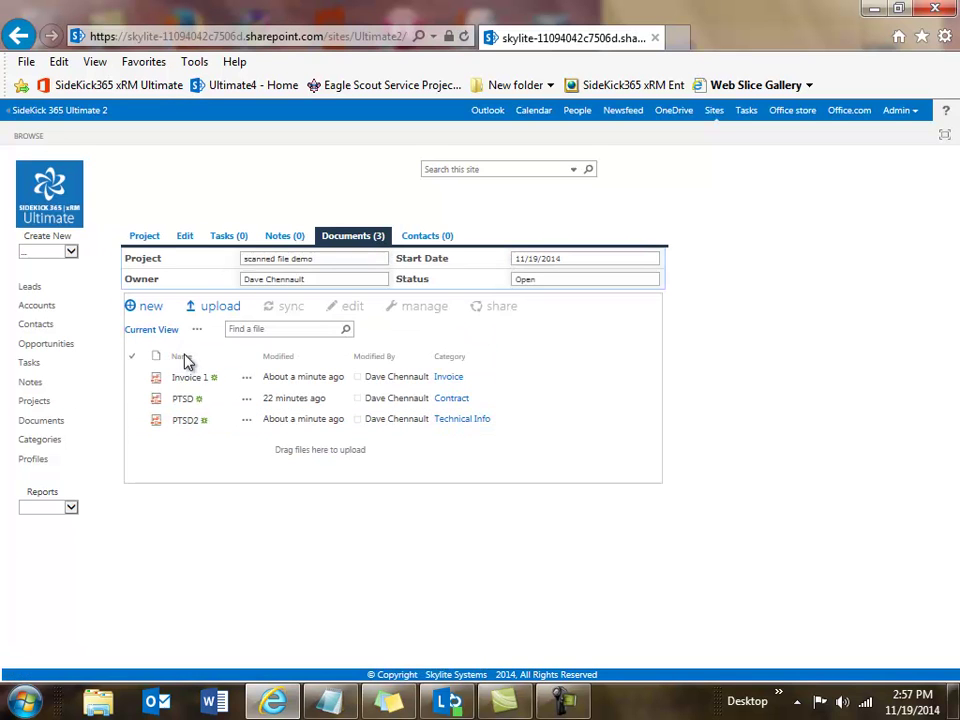
left_click(186, 374)
left_click(193, 405)
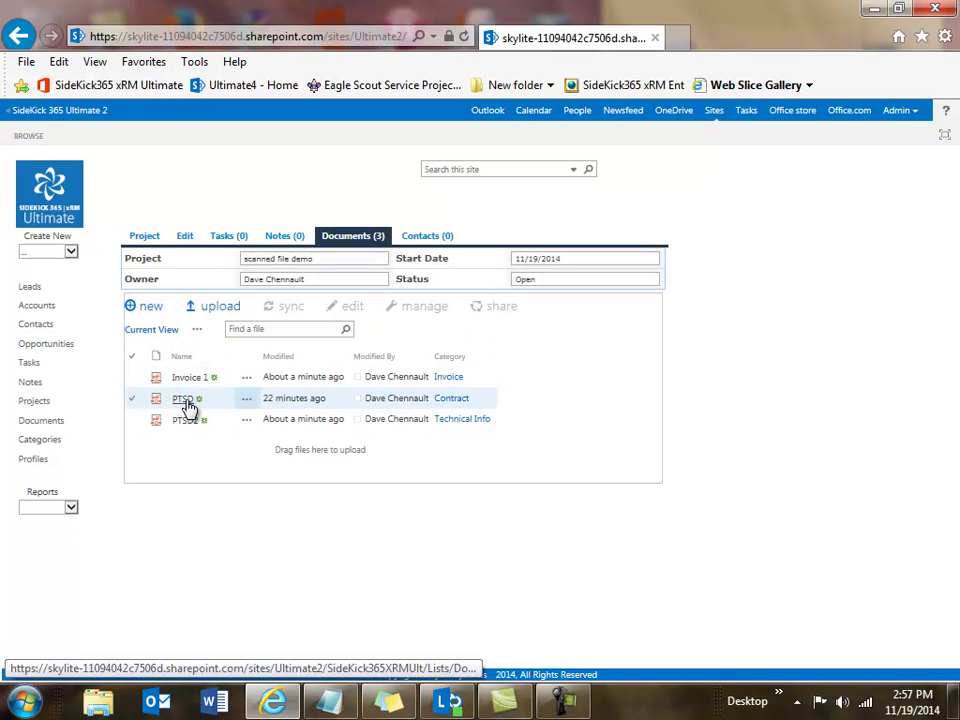
left_click(193, 423)
left_click(189, 406)
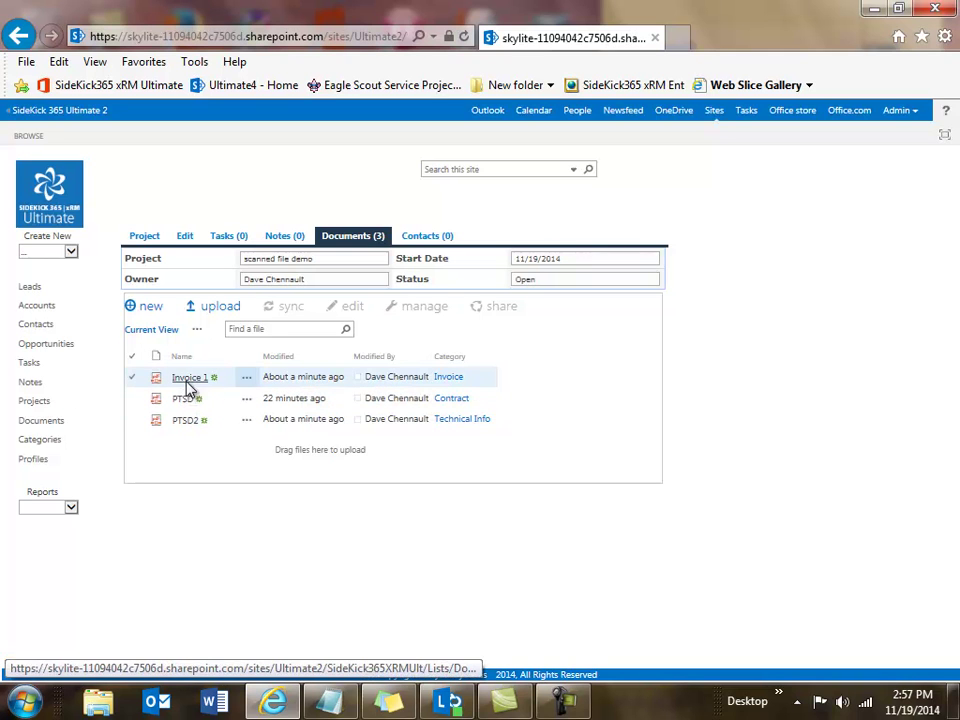
left_click(246, 380)
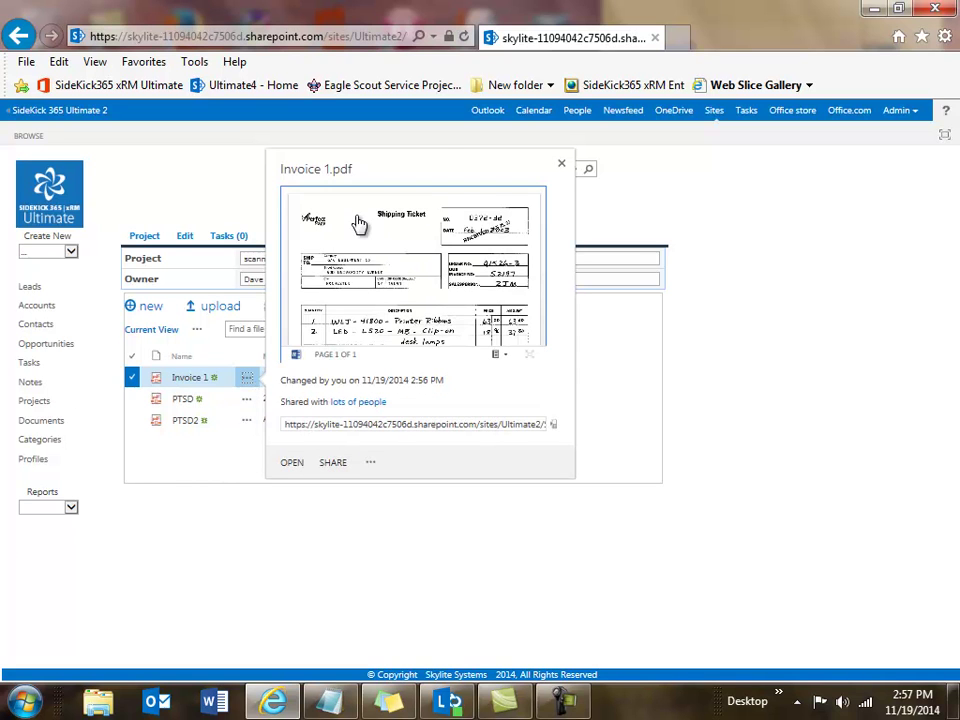
- Open the PTSD document, highlight the acronym JSRRC in its first paragraph, and return to the project's documents
left_click(182, 401)
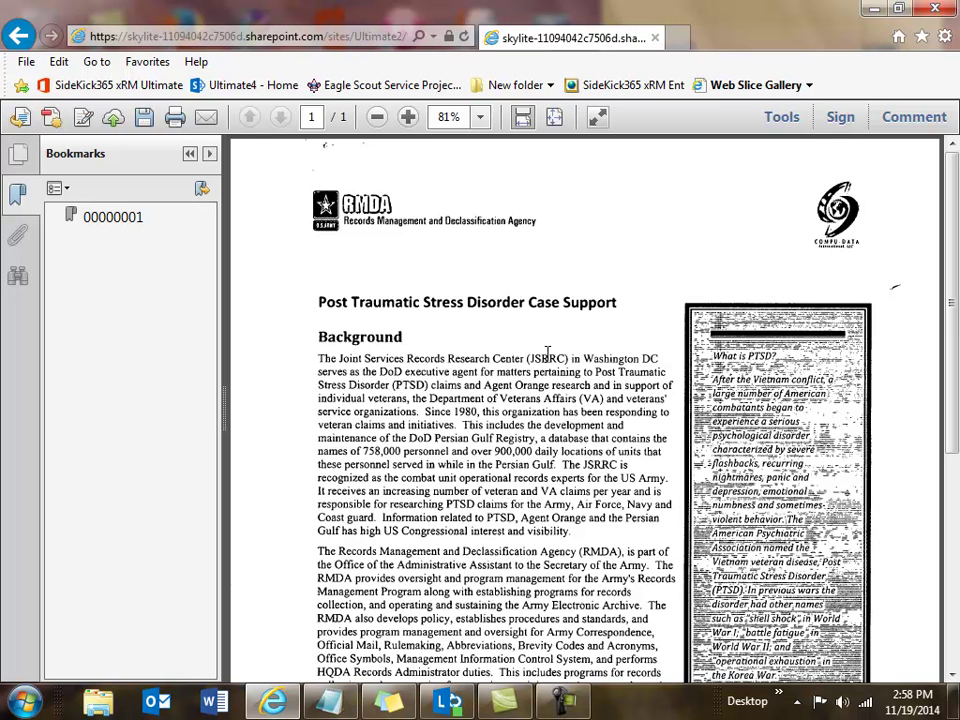
left_click_drag(566, 357, 529, 357)
left_click(22, 36)
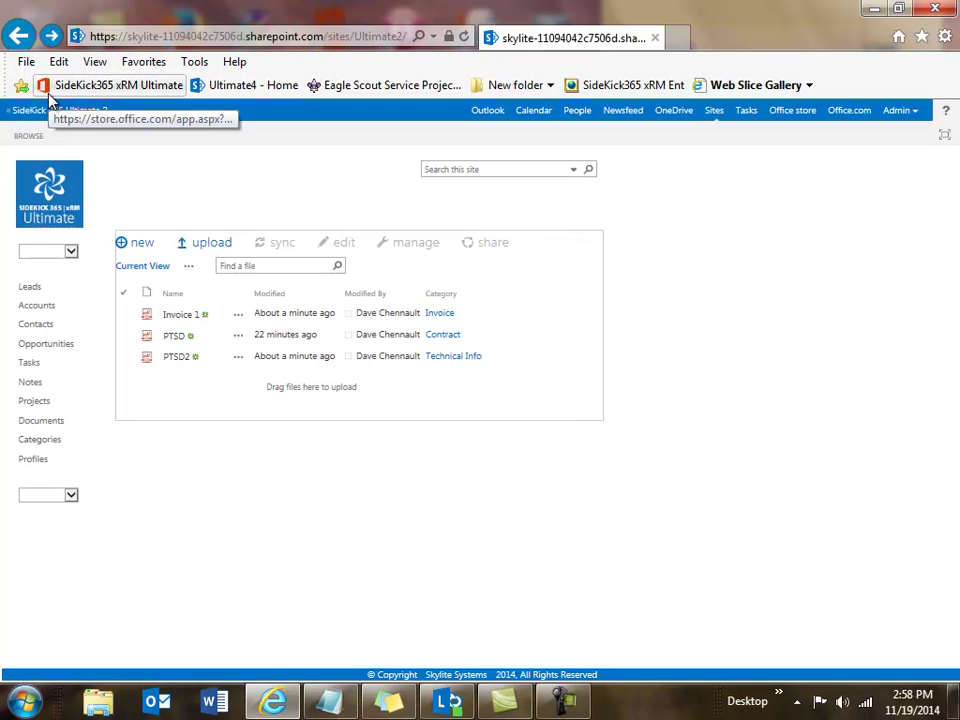
- Search the site for JSRRC, preview the PTSD document from the results, and leave the search page
left_click(430, 168)
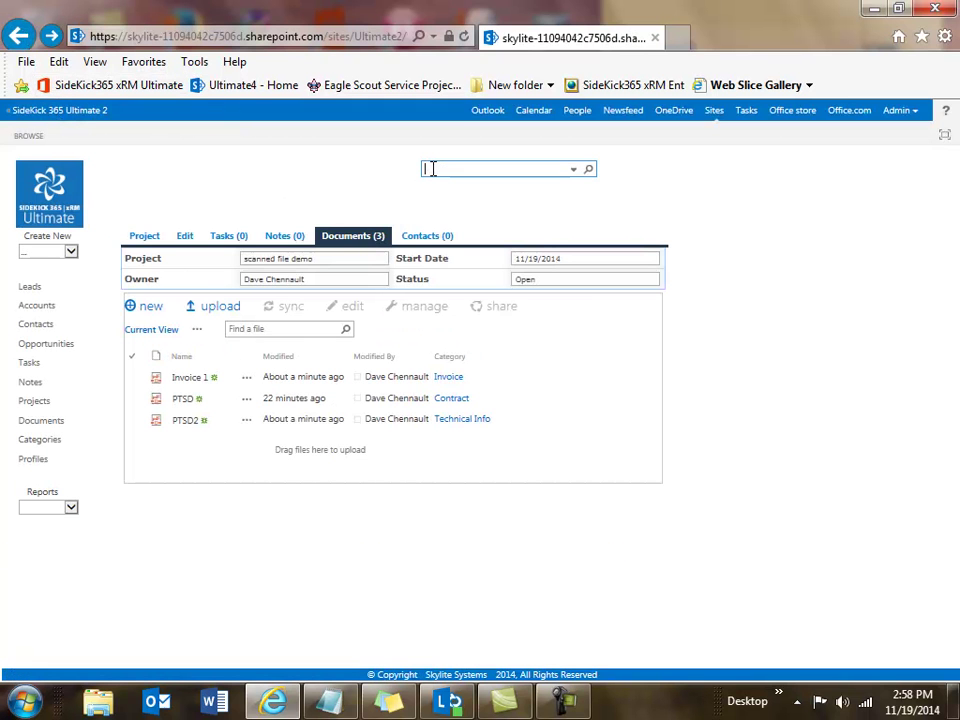
type("JSRC")
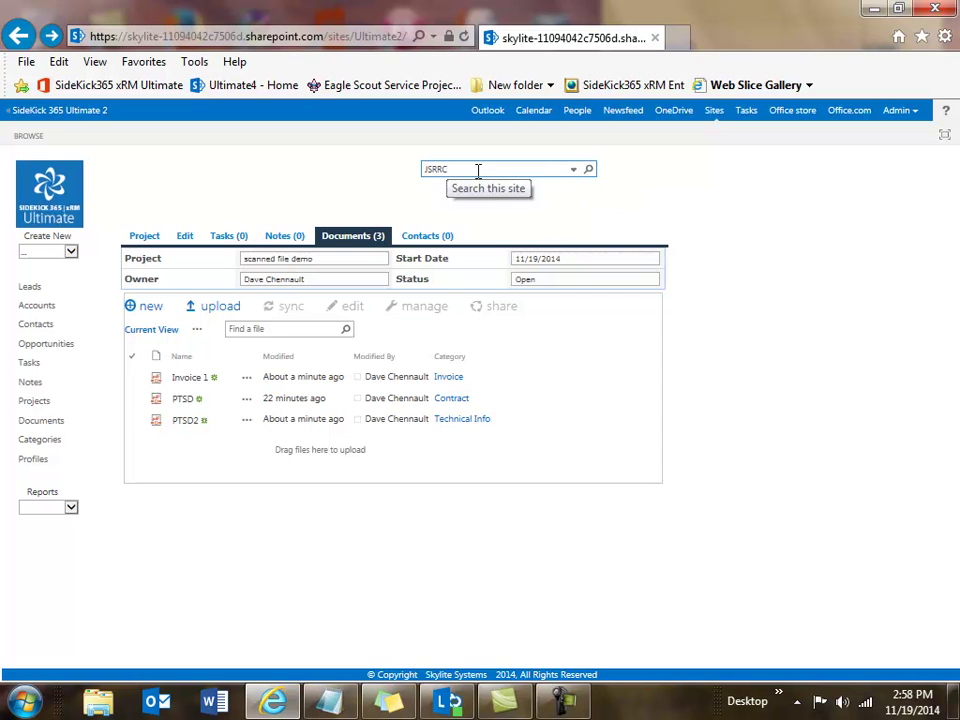
left_click(590, 171)
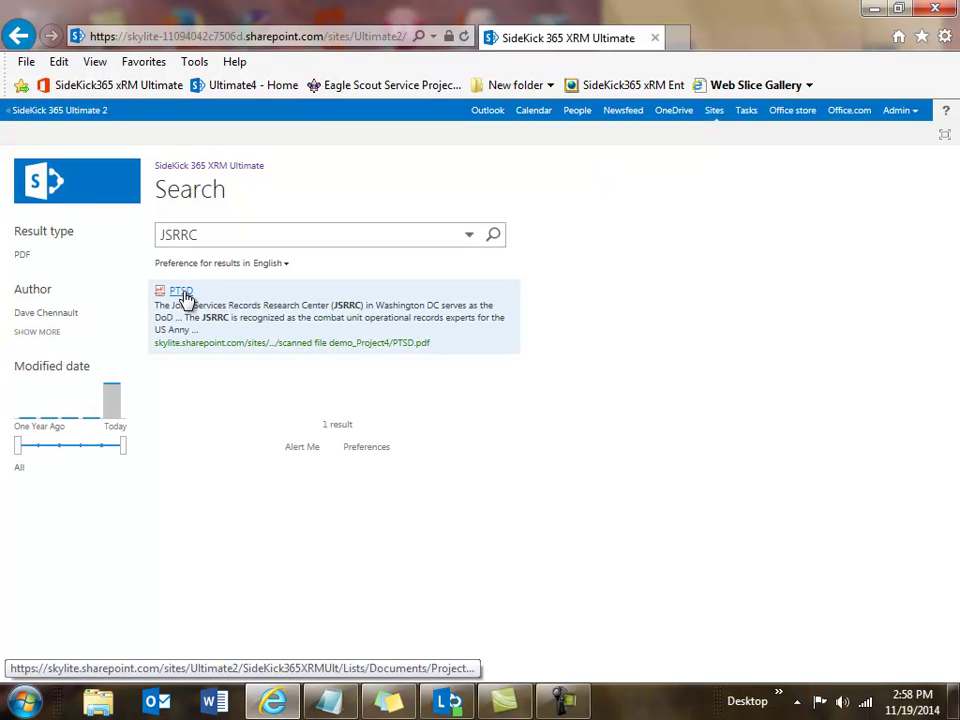
mouse_move(343, 304)
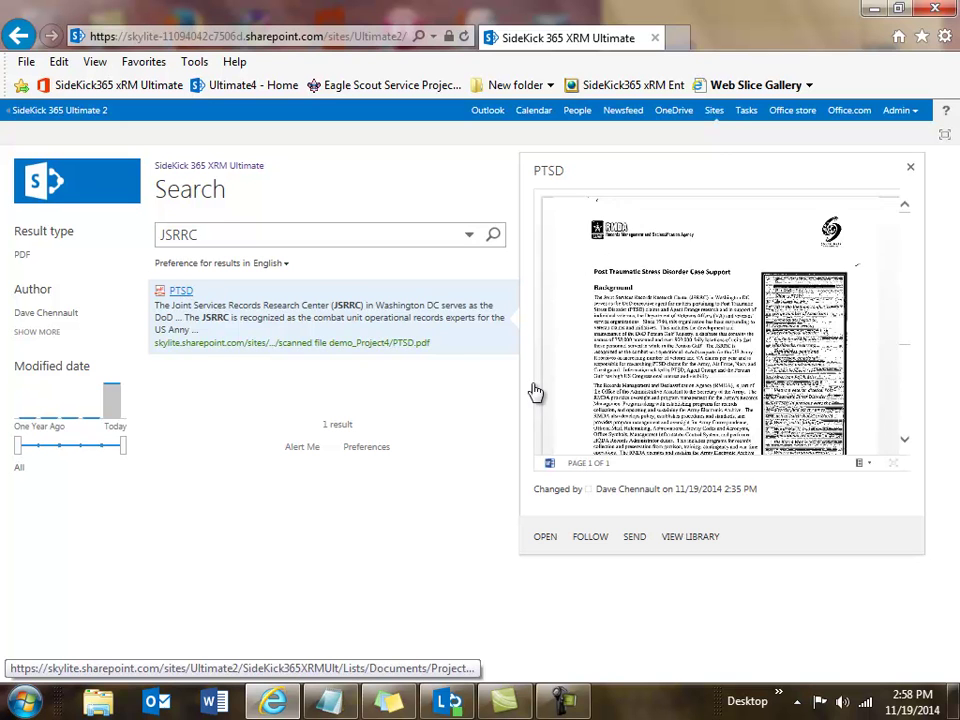
left_click(671, 343)
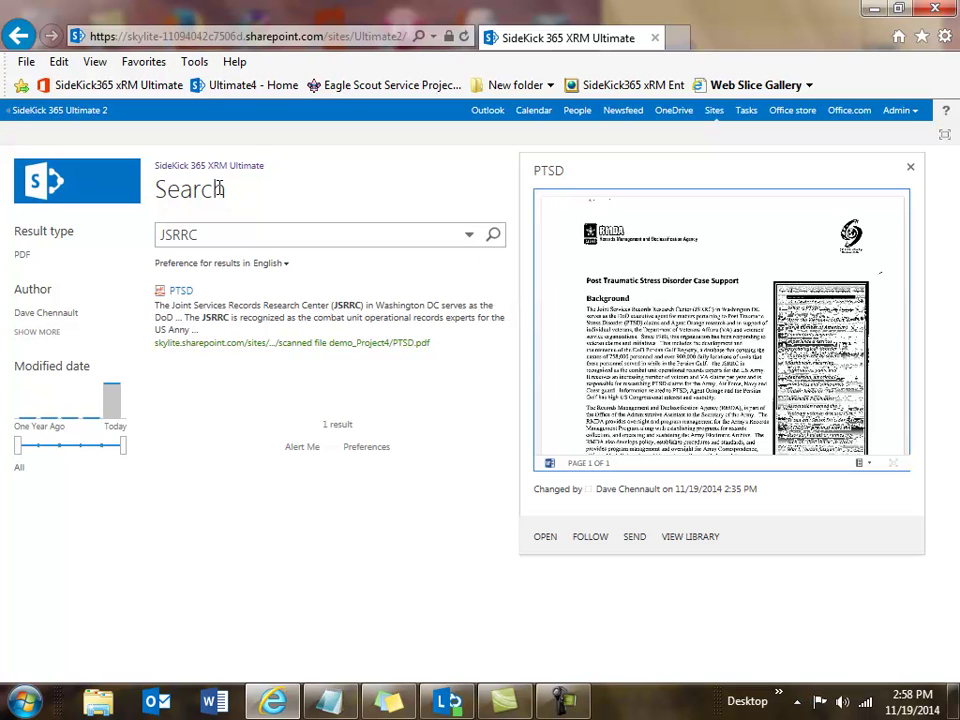
left_click(19, 37)
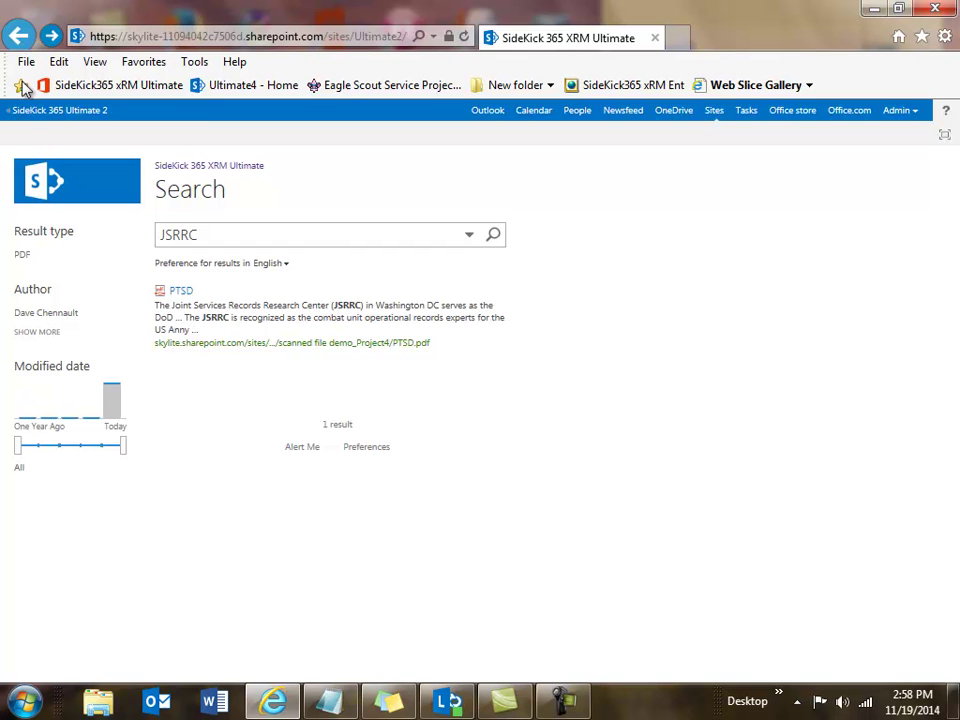
- Go to the site's home page and open the documents of the account ABC Lock and Key
left_click(40, 188)
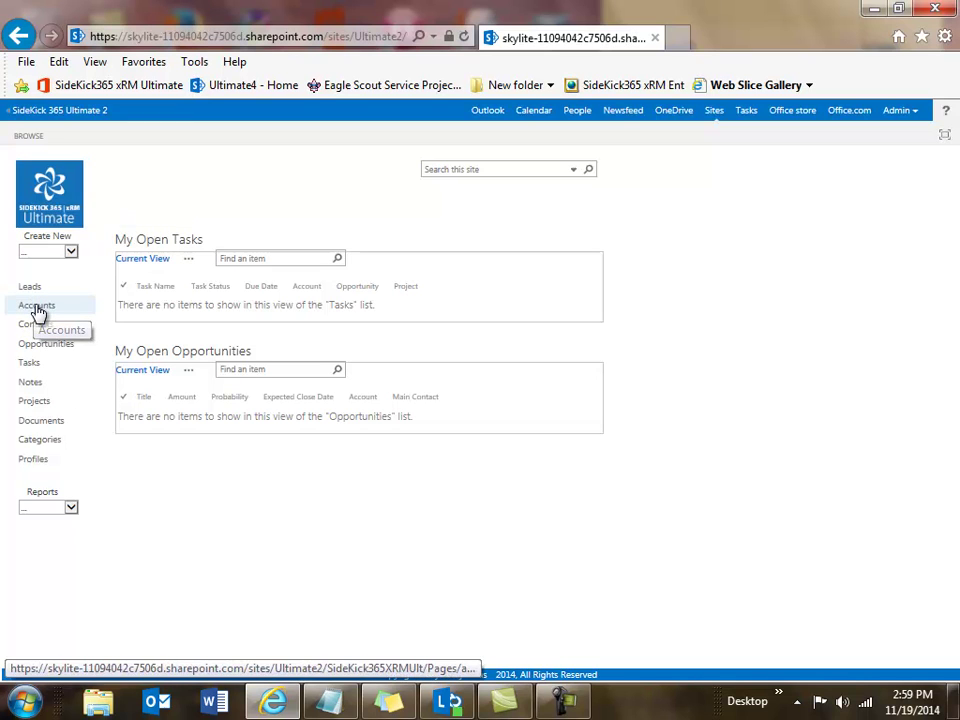
left_click(36, 309)
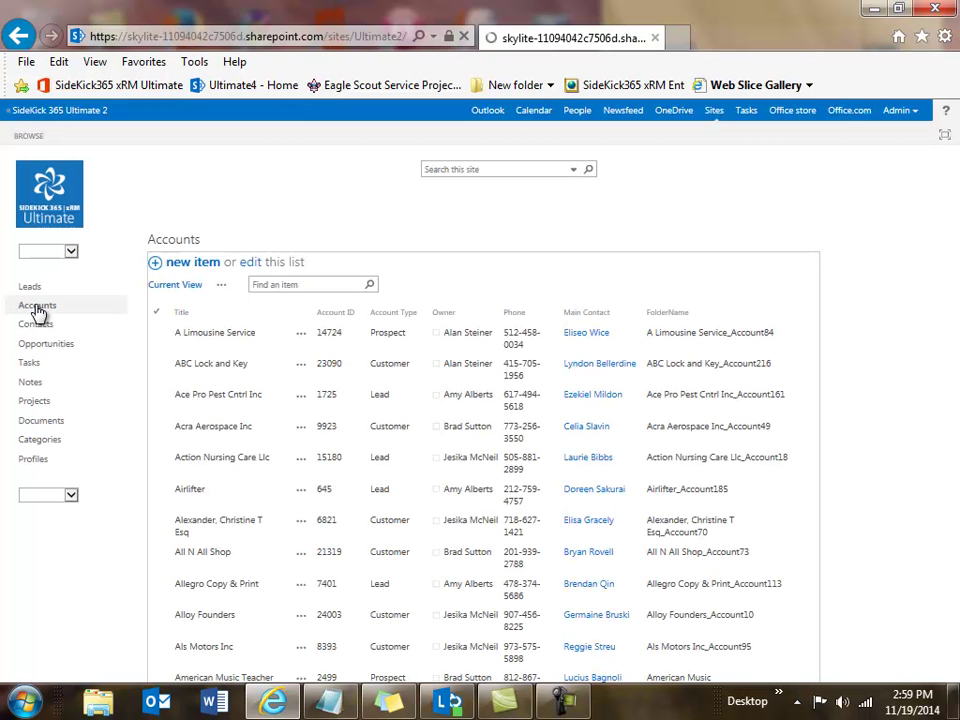
left_click(210, 356)
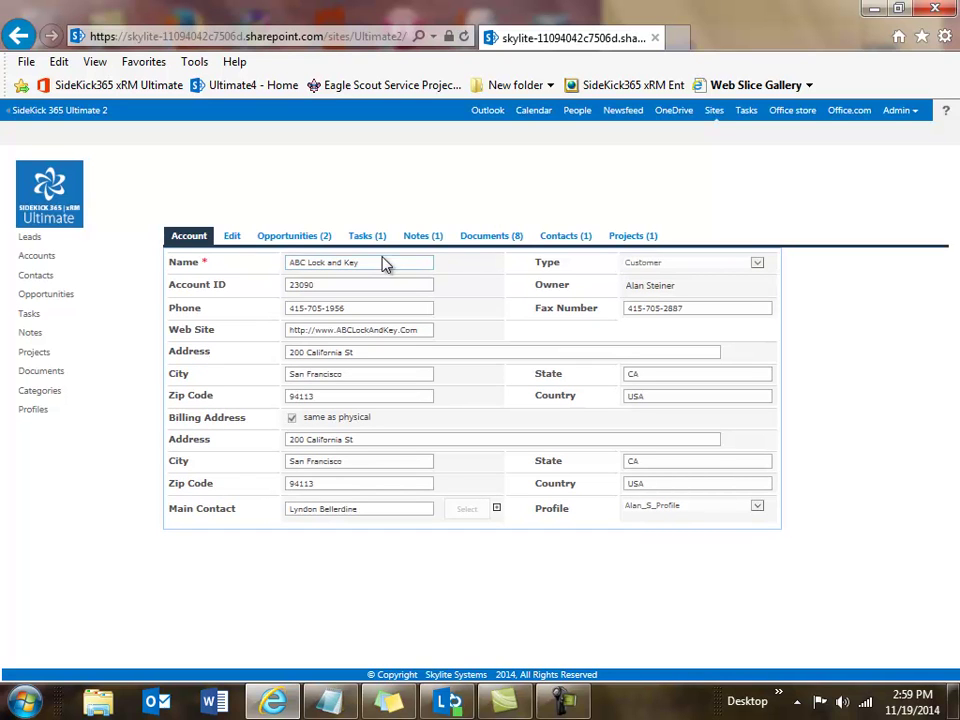
left_click(484, 240)
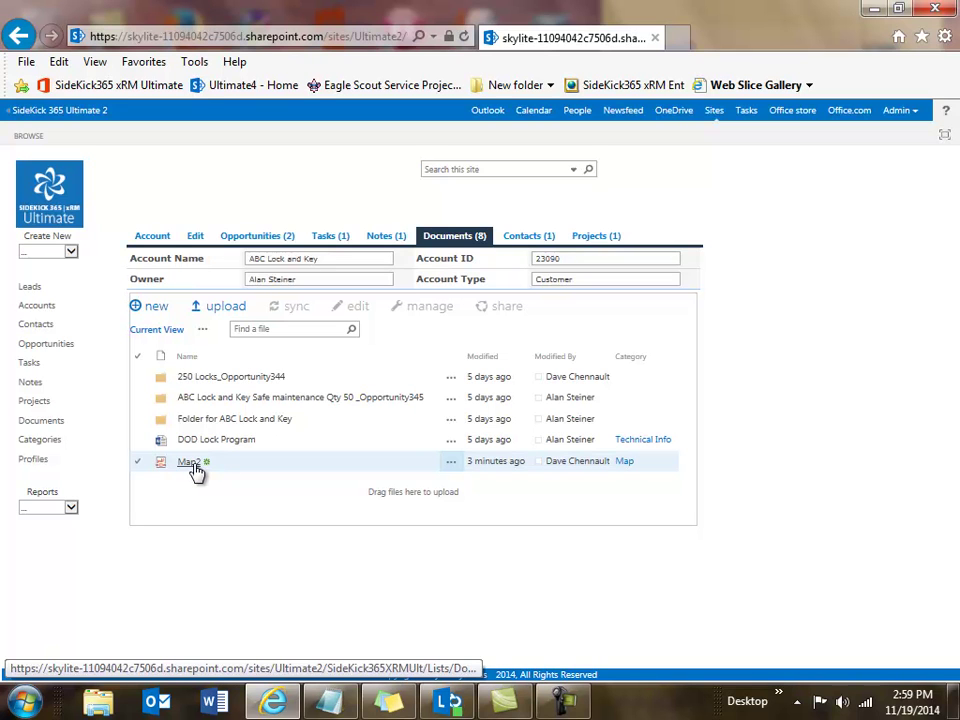
- Open the Map2 document, look through the whole page, and return to the account's documents
left_click(194, 466)
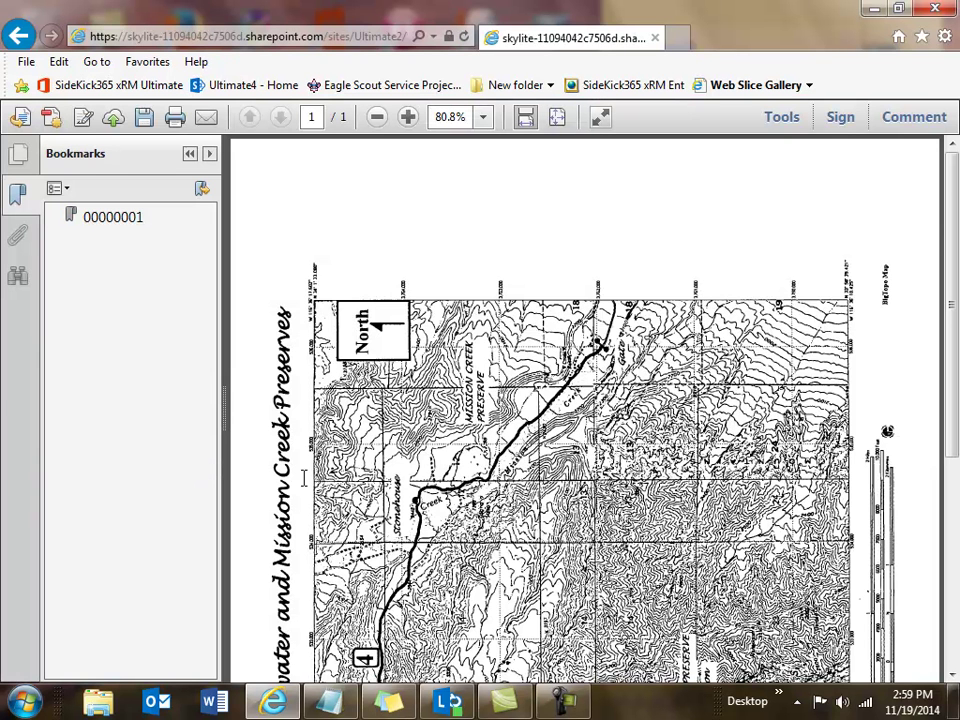
scroll(313, 474, "down", 5)
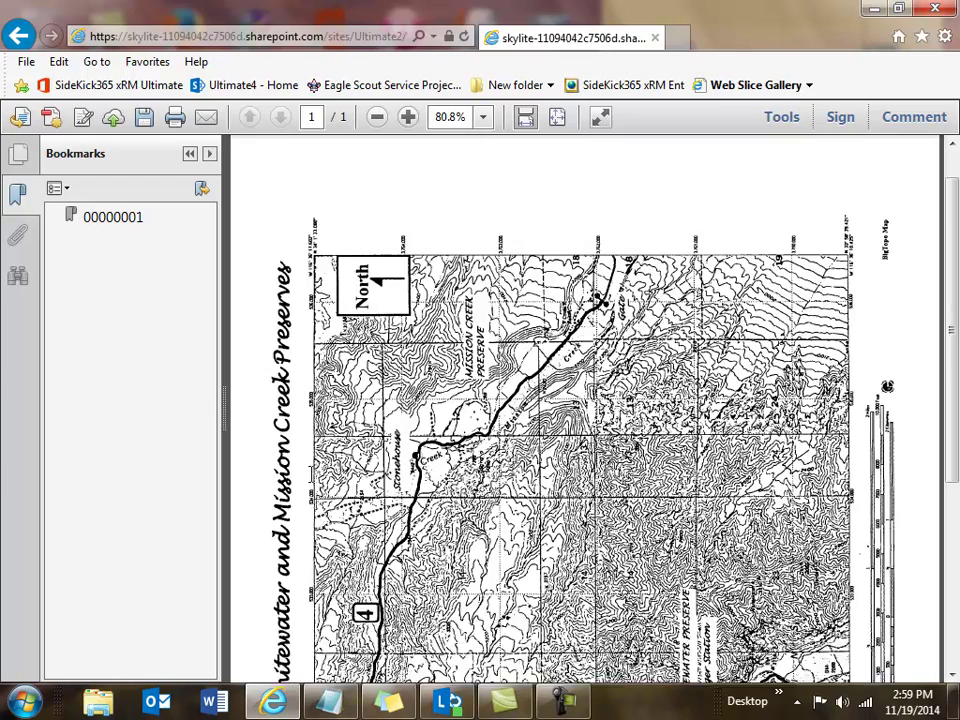
scroll(313, 474, "down", 2)
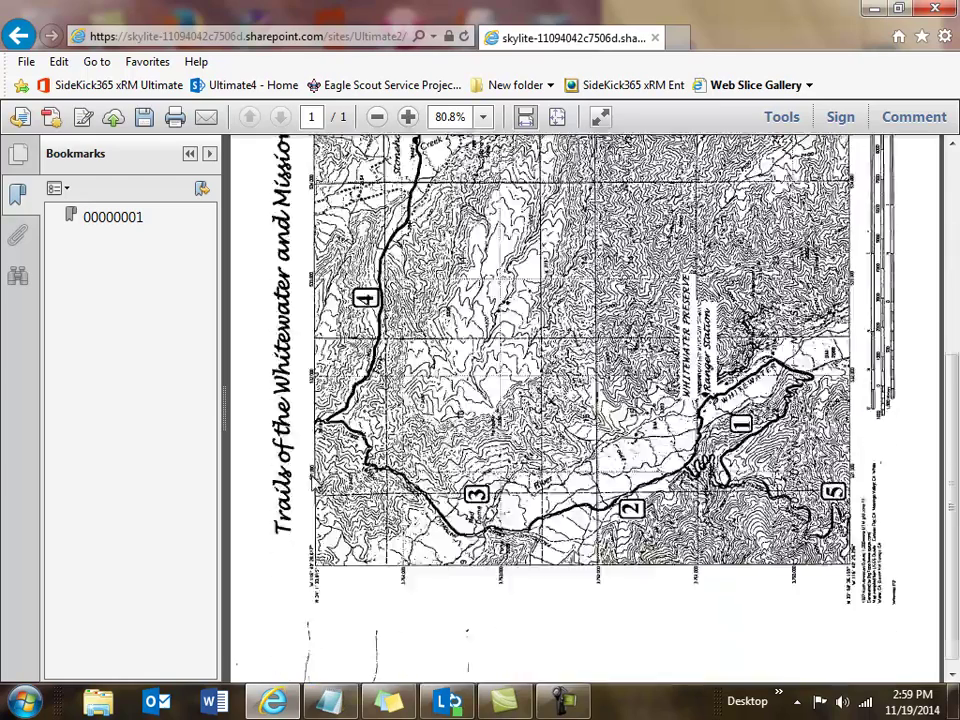
scroll(313, 474, "up", 7)
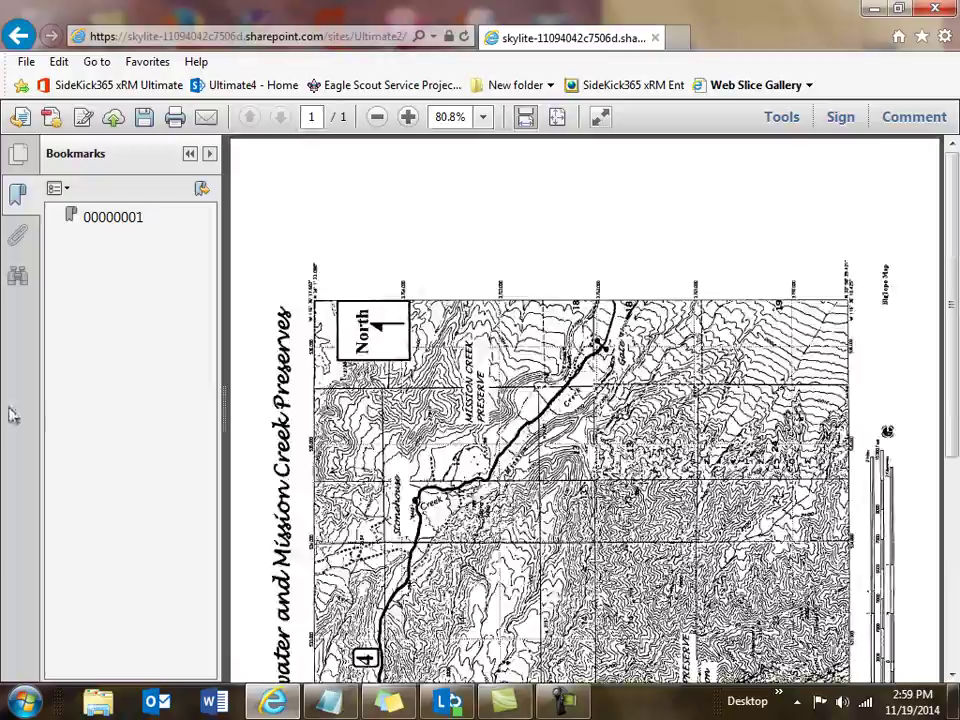
left_click(18, 35)
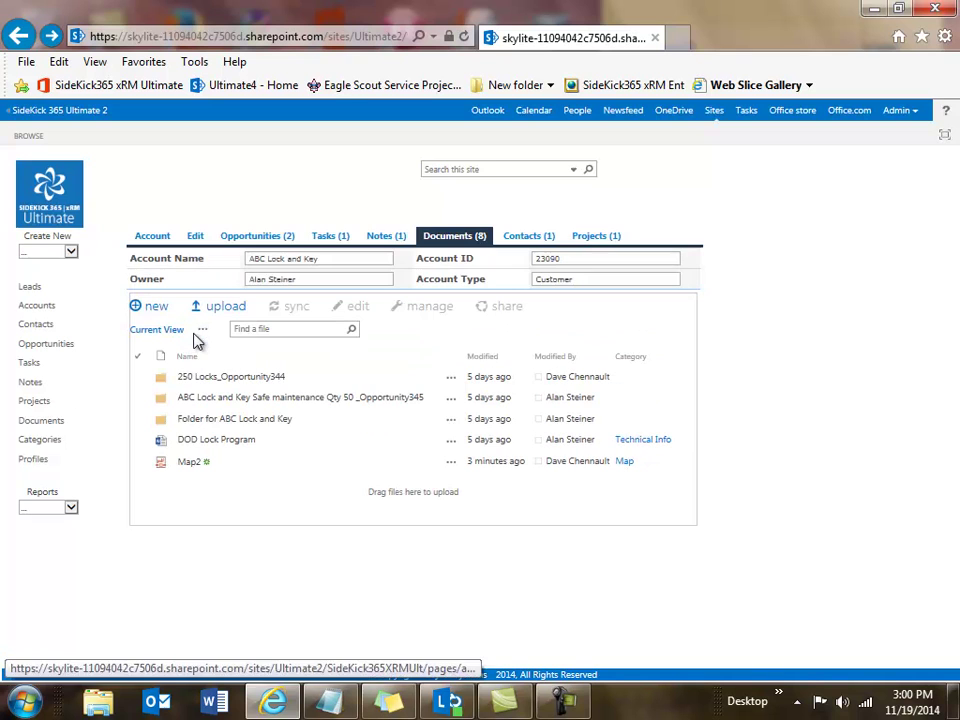
- Open the account's Safe maintenance Qty 50 opportunity folder and look through the preview of the Checks document
left_click(223, 404)
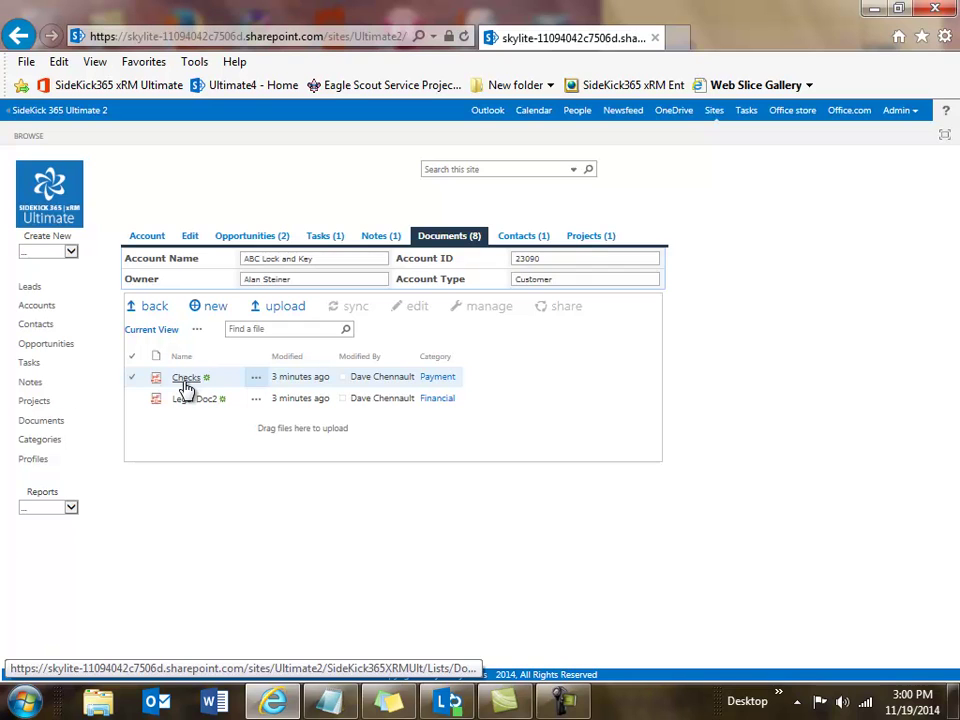
left_click(256, 379)
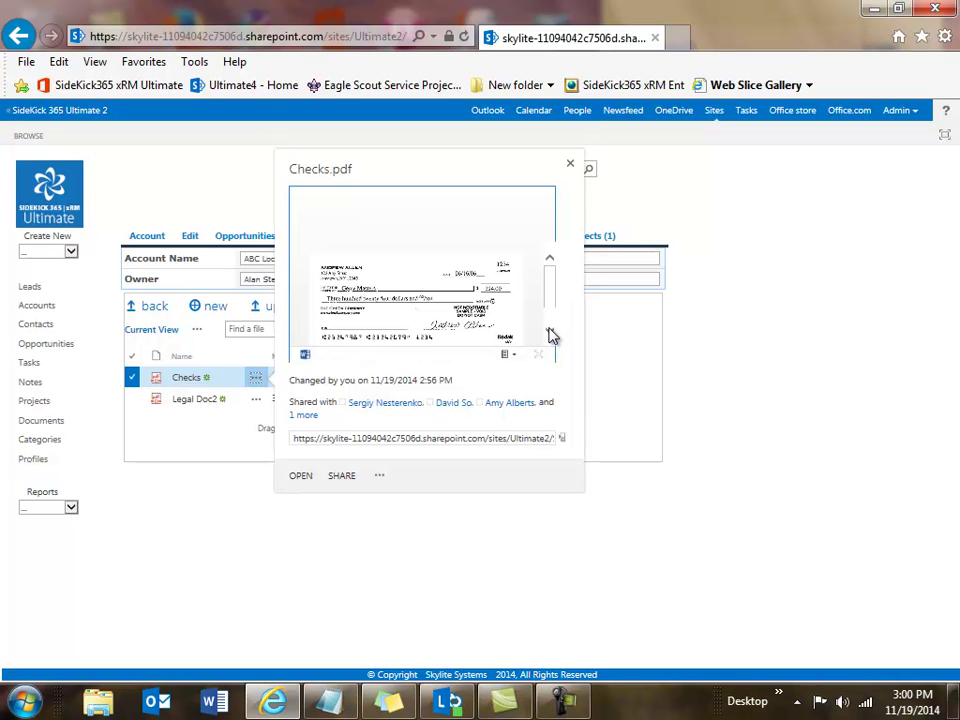
left_click_drag(553, 303, 555, 326)
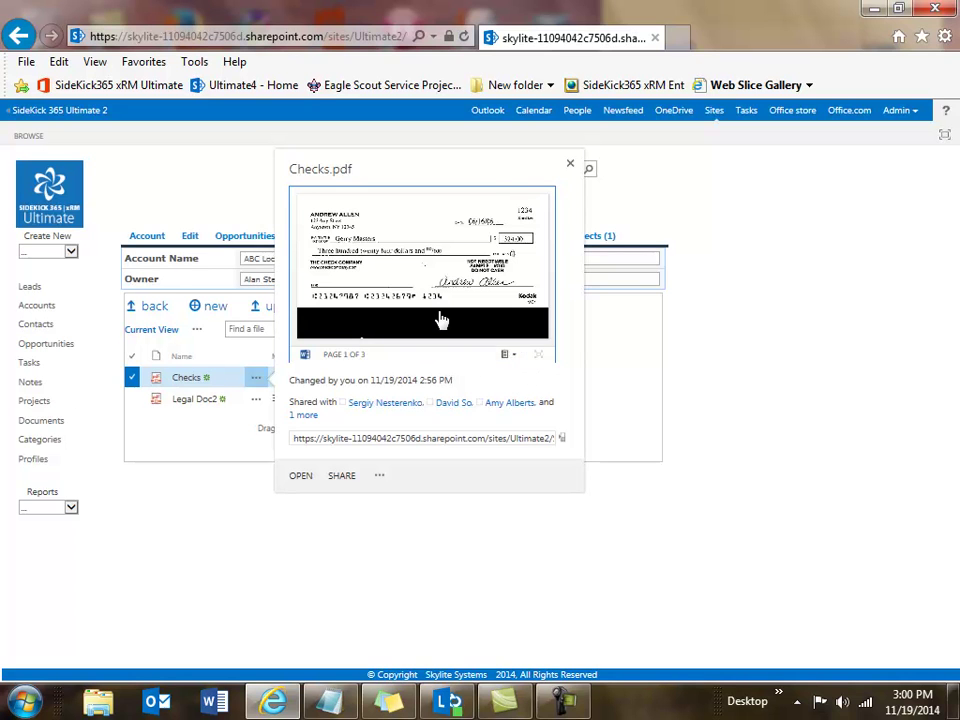
- Look through all three pages in the Checks preview and return to the first page
scroll(441, 319, "down", 3)
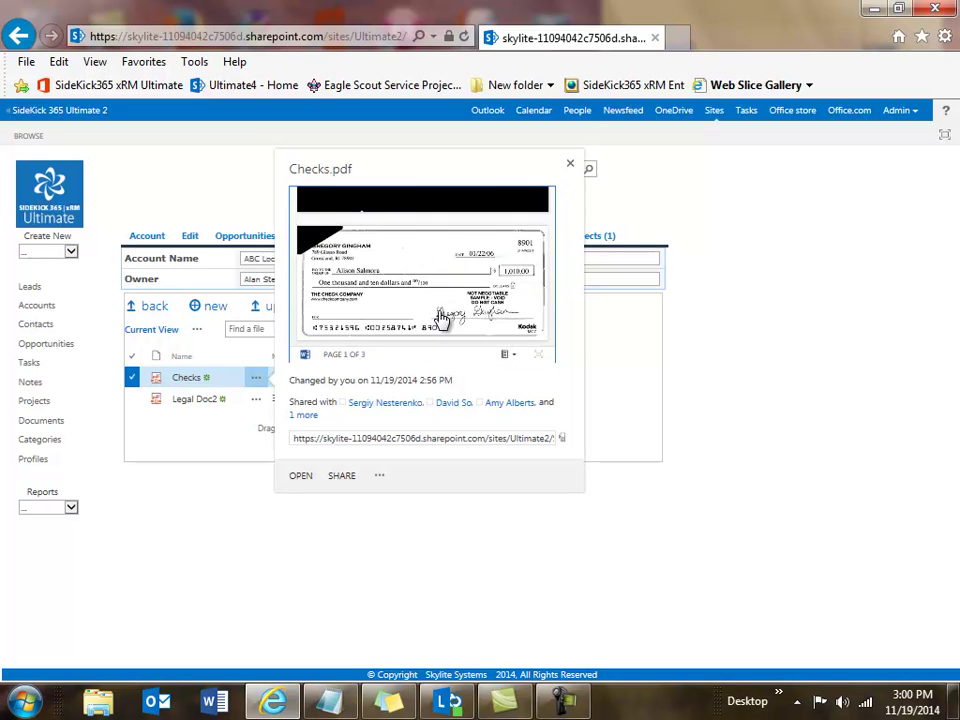
scroll(441, 319, "down", 3)
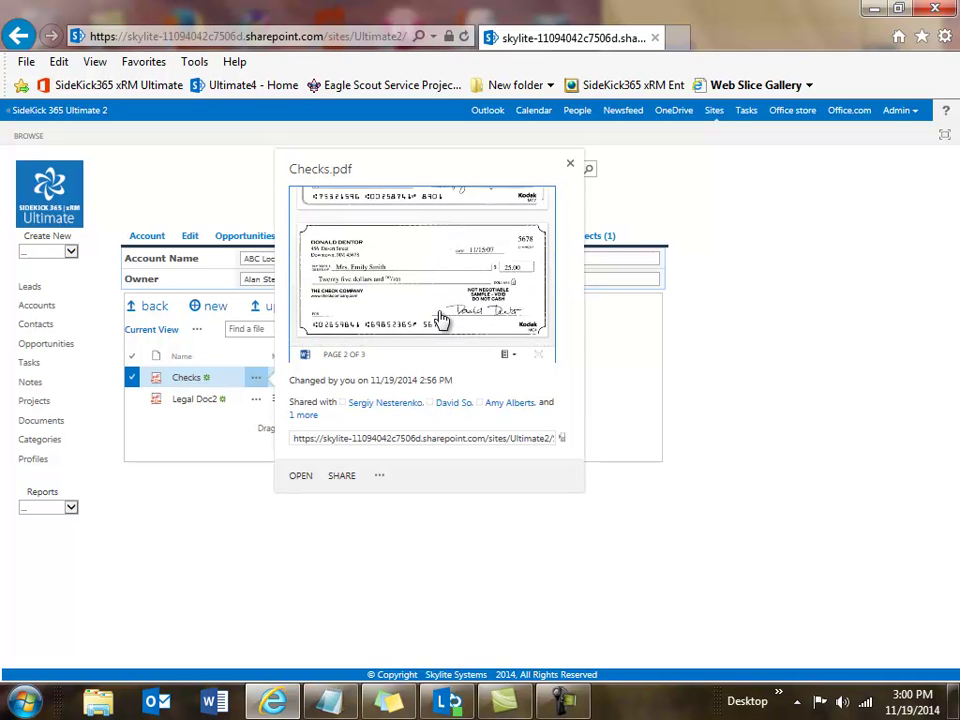
scroll(441, 319, "up", 5)
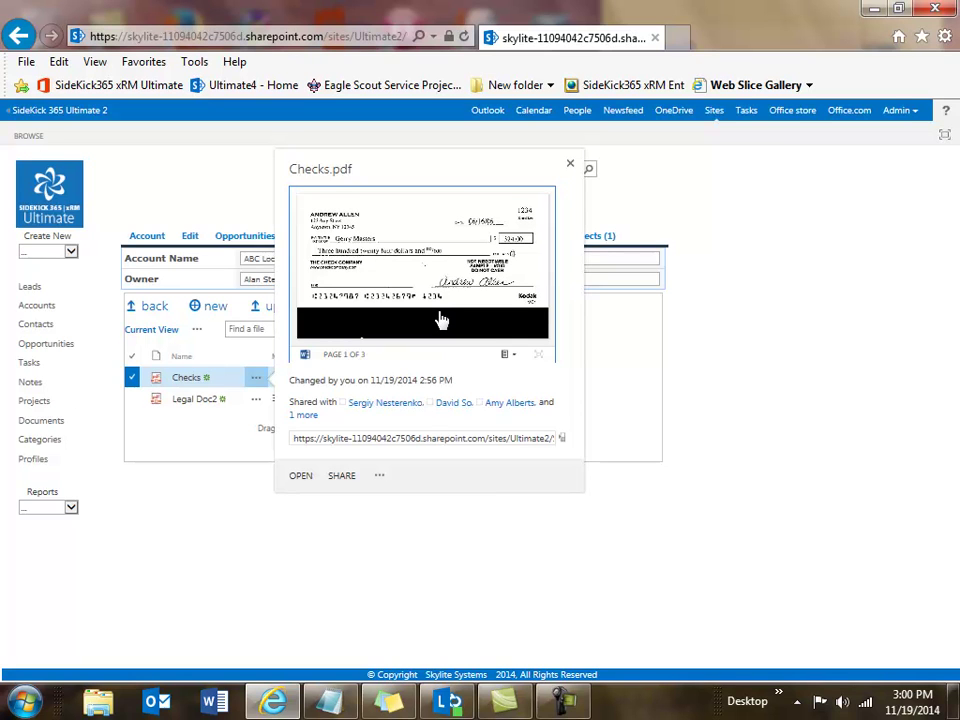
- Open the full Checks document, view its second and third pages, and return to the opportunity's document folder
left_click(183, 385)
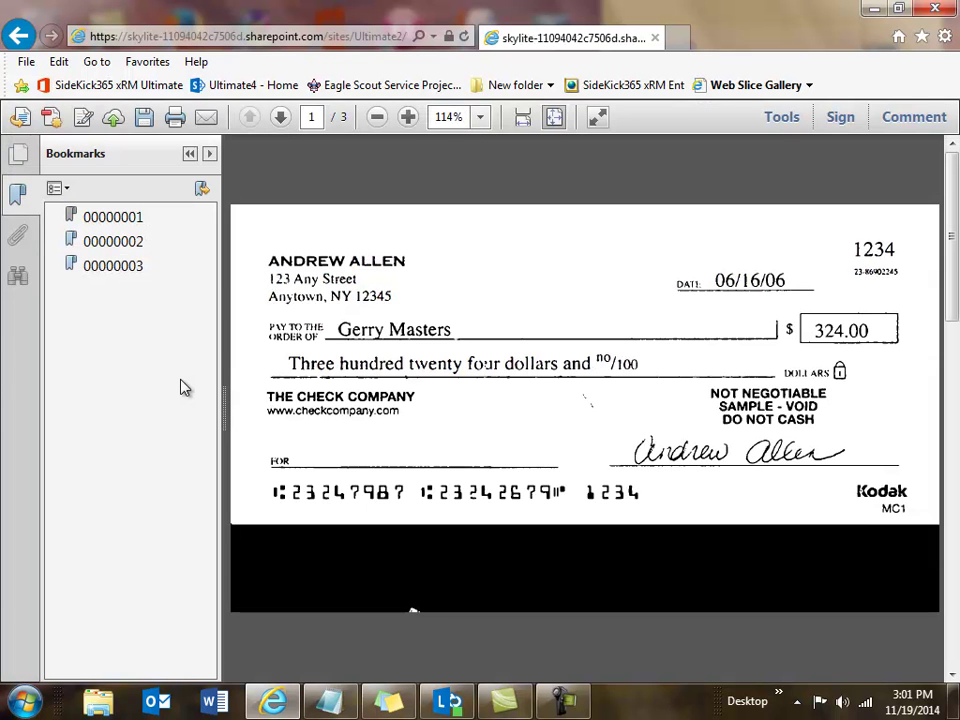
left_click(106, 247)
left_click(107, 269)
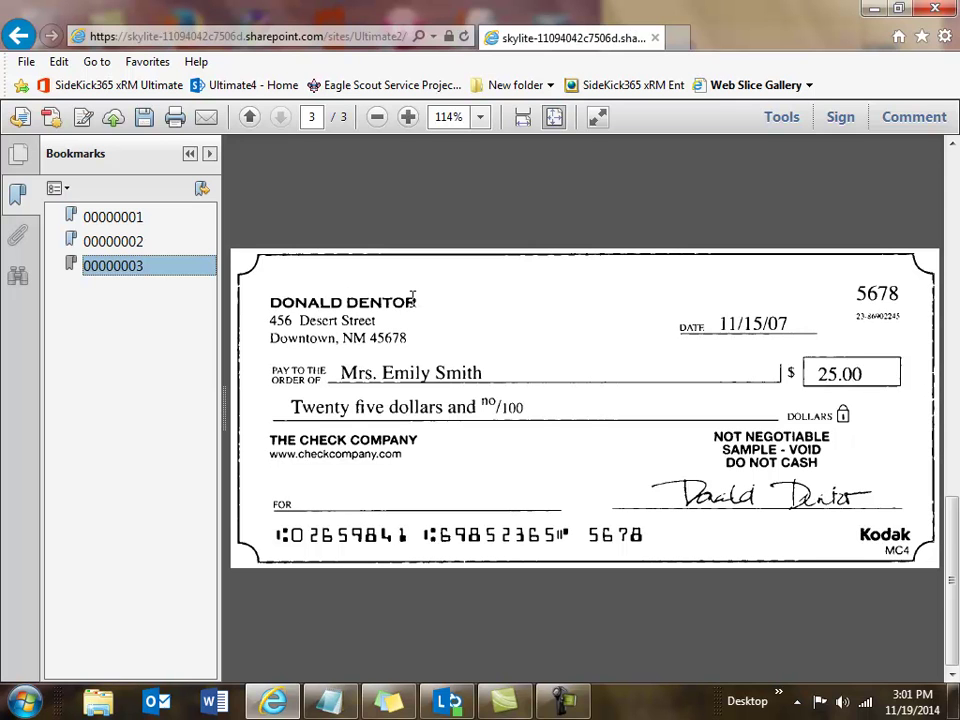
left_click(20, 36)
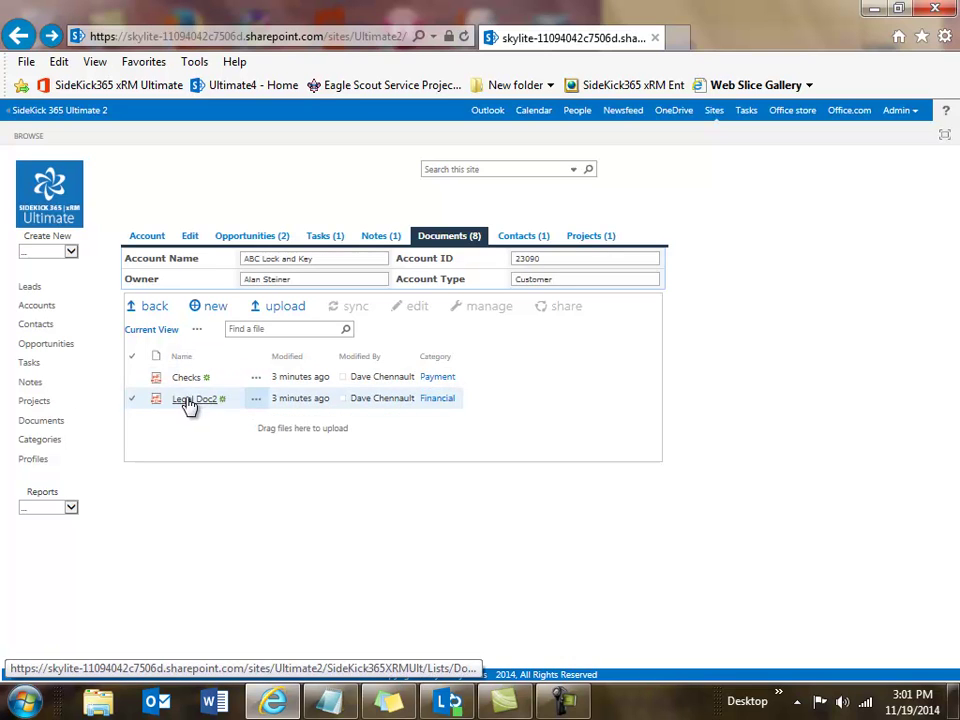
- Go to the site's home page and open the list of projects
left_click(40, 213)
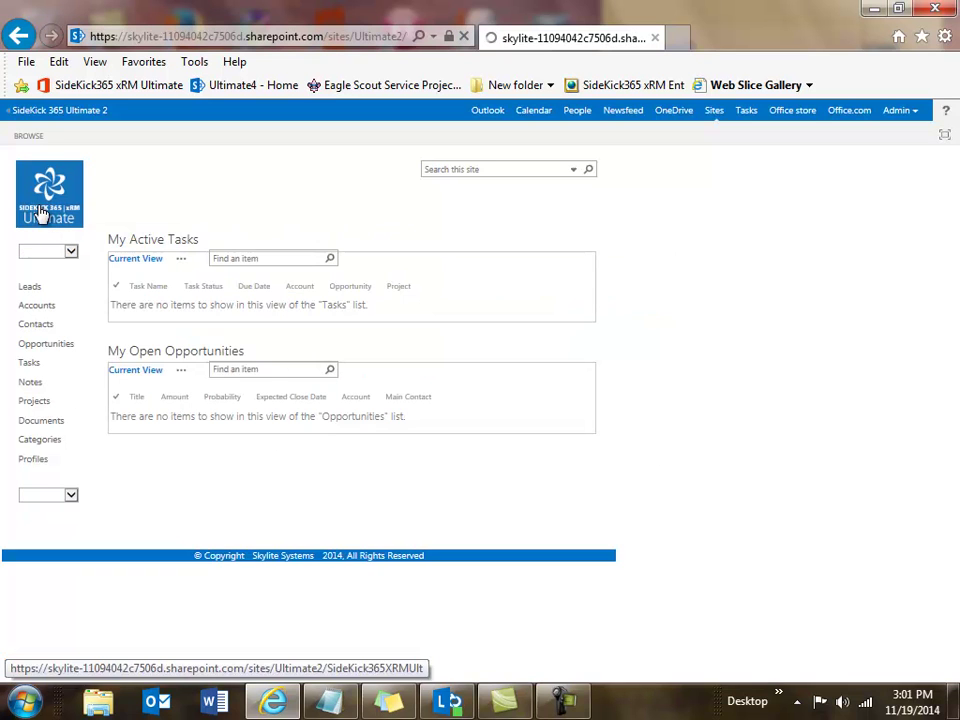
left_click(40, 405)
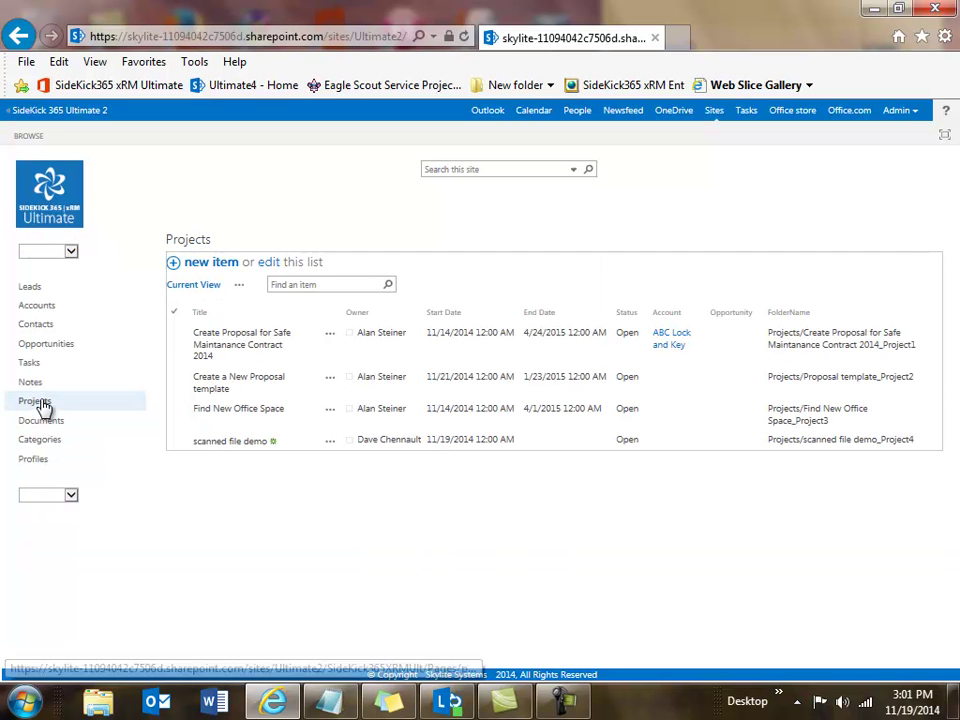